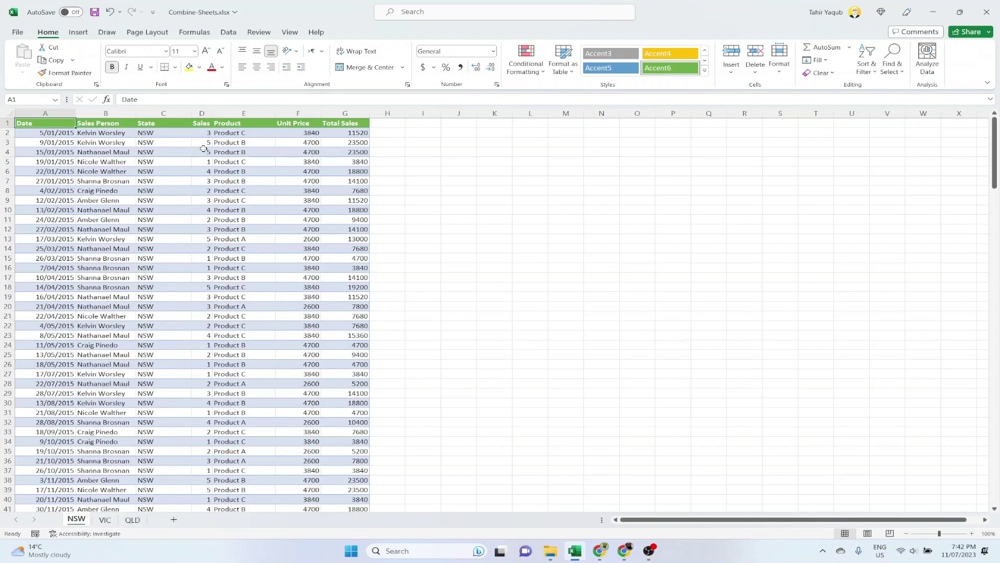
Review the VIC and QLD data, then mark and clear empty areas beside the NSW table.
{"action": "left_click", "coordinate": [106, 520]}
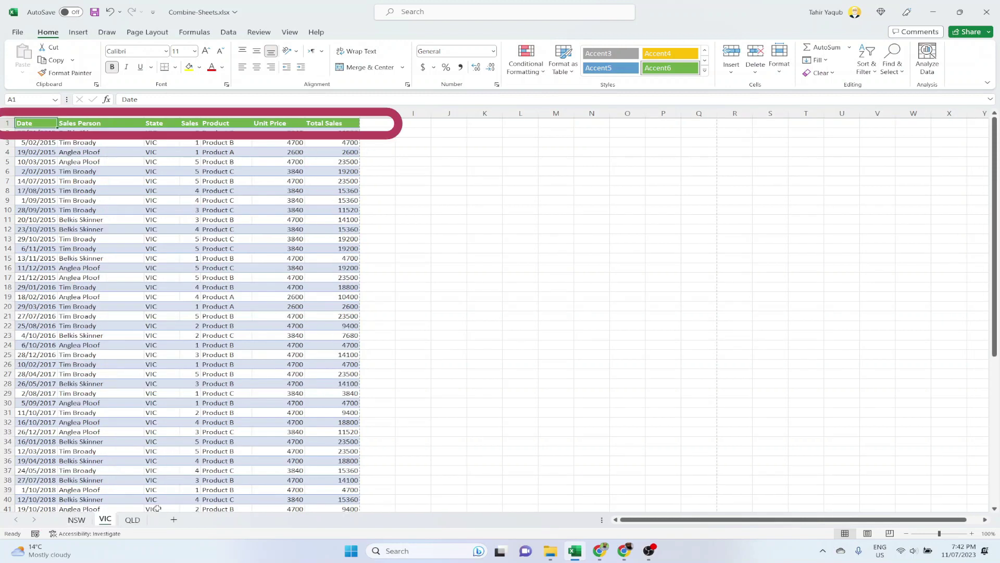
{"action": "left_click", "coordinate": [132, 520]}
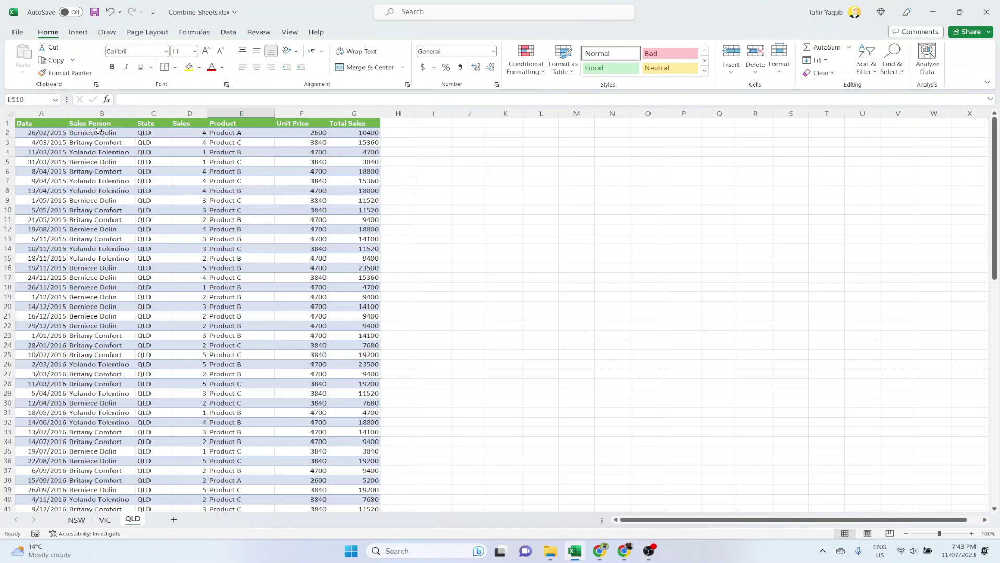
{"action": "key", "text": "ctrl+Page_Up"}
{"action": "key", "text": "ctrl+Page_Up"}
{"action": "left_click_drag", "start_coordinate": [993, 146], "coordinate": [974, 492]}
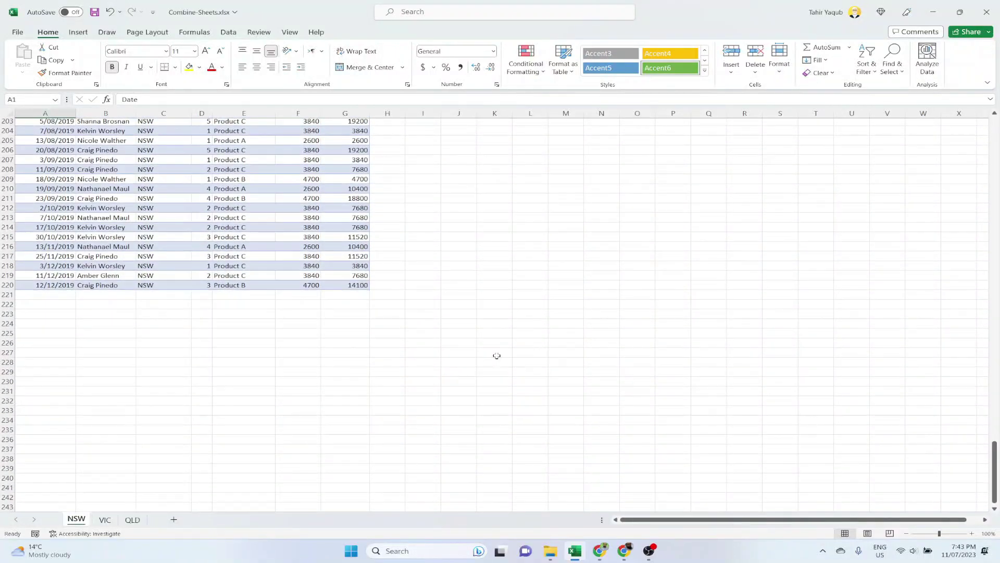
{"action": "left_click_drag", "start_coordinate": [46, 295], "coordinate": [353, 471]}
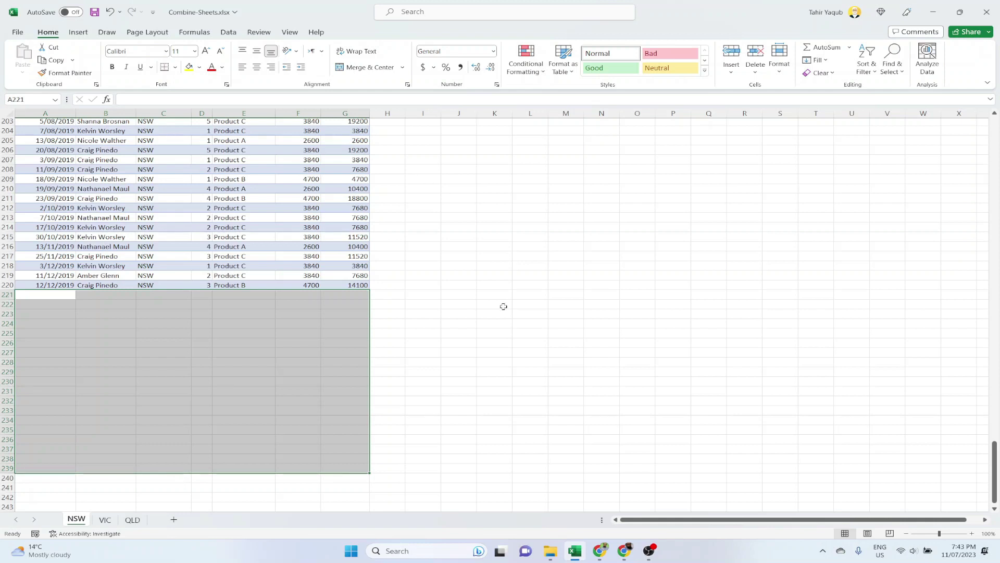
{"action": "scroll", "coordinate": [541, 317], "scroll_direction": "up", "scroll_amount": 20}
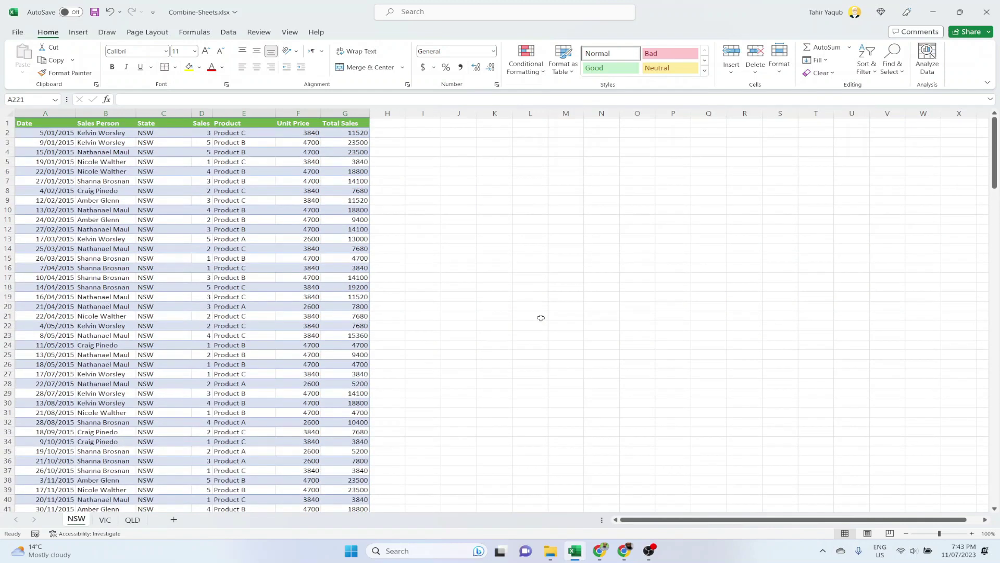
{"action": "left_click", "coordinate": [498, 334]}
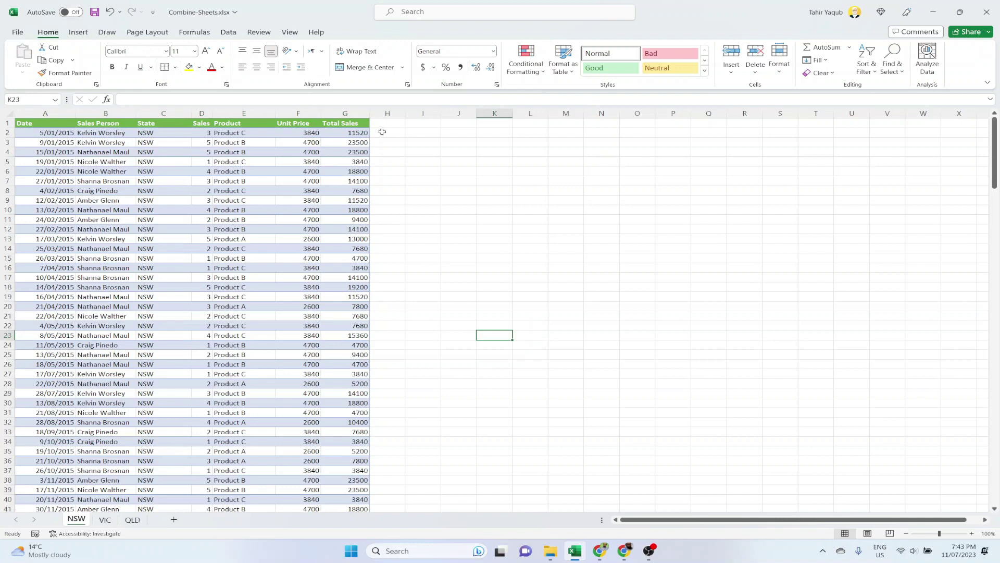
{"action": "left_click_drag", "start_coordinate": [387, 125], "coordinate": [690, 484]}
{"action": "left_click_drag", "start_coordinate": [709, 124], "coordinate": [948, 433]}
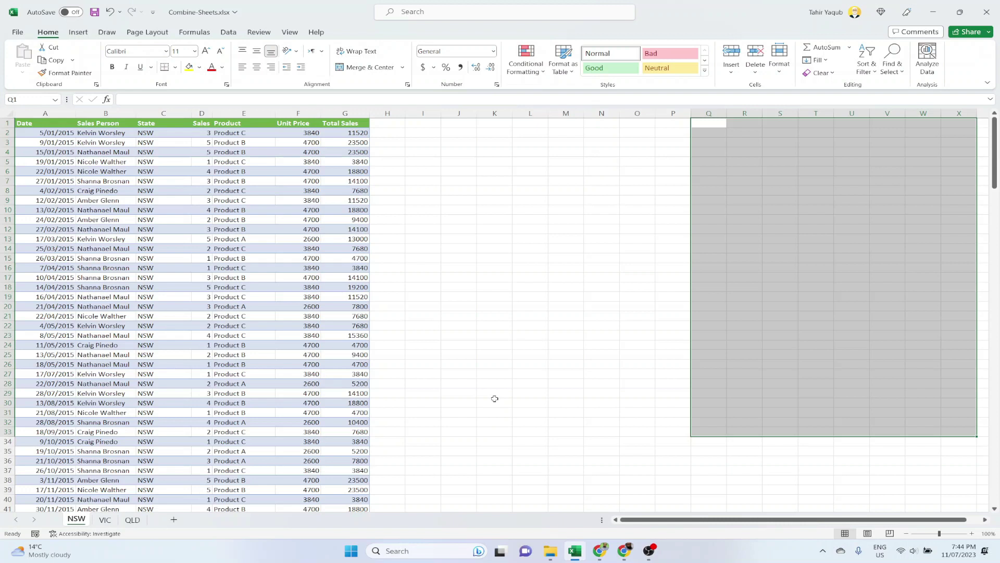
{"action": "left_click", "coordinate": [494, 384]}
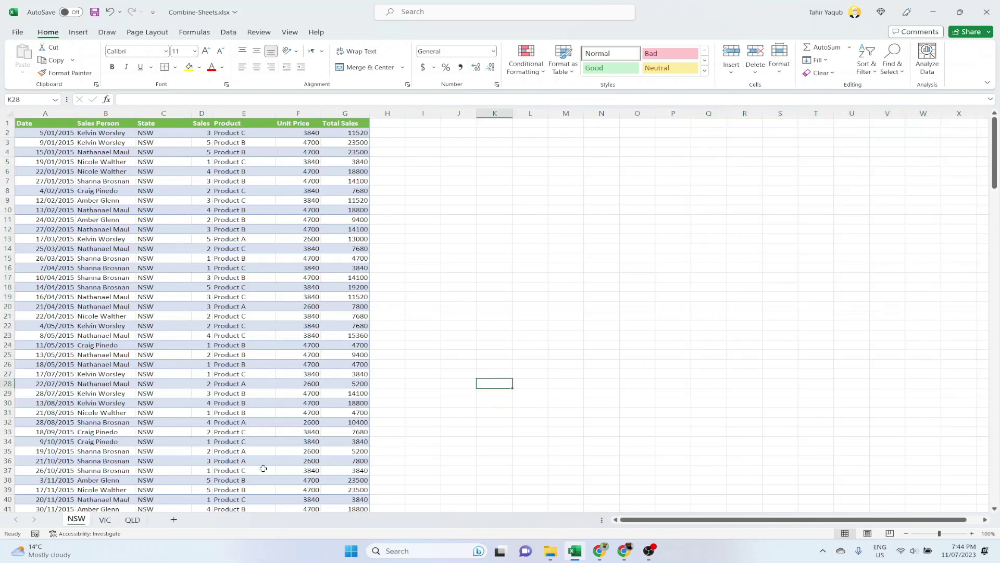
Insert a new sheet, move it after QLD, and rename it All-State-Data.
{"action": "left_click", "coordinate": [174, 520]}
{"action": "left_click_drag", "start_coordinate": [176, 524], "coordinate": [199, 521]}
{"action": "right_click", "coordinate": [179, 519]}
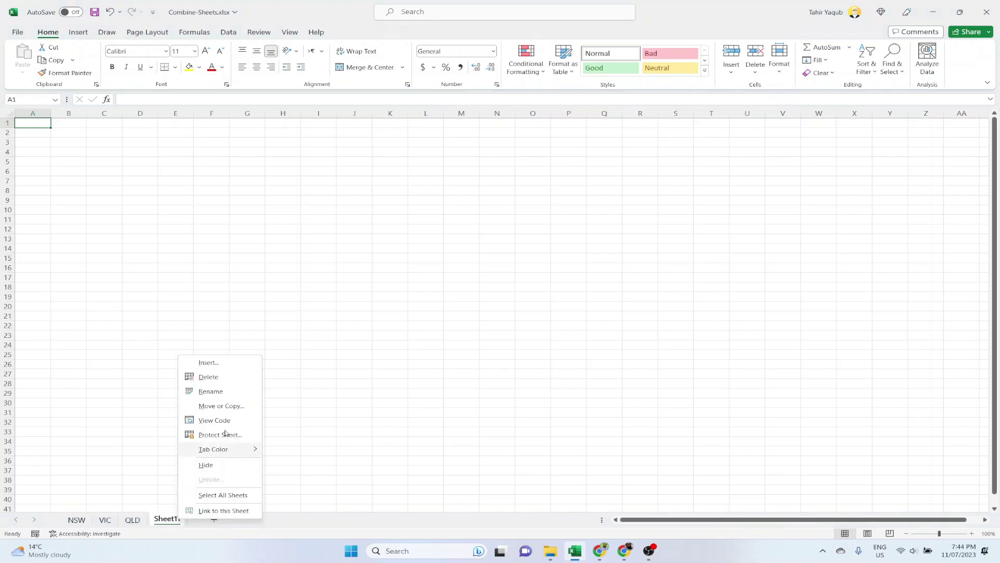
{"action": "left_click", "coordinate": [211, 391]}
{"action": "type", "text": "All State Data"}
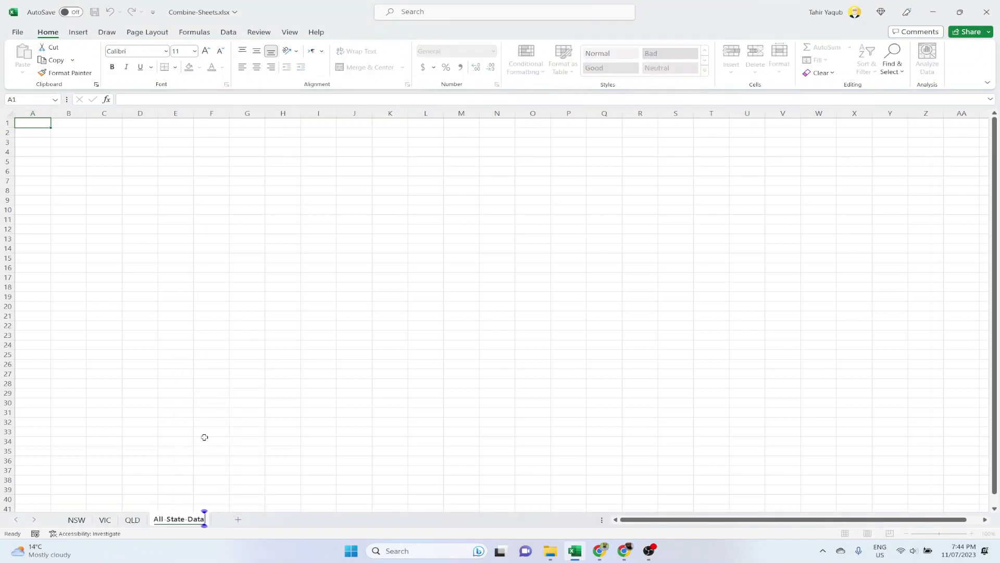
{"action": "left_click", "coordinate": [204, 437]}
{"action": "key", "text": "ctrl+Page_Up"}
{"action": "key", "text": "ctrl+Page_Up"}
{"action": "key", "text": "ctrl+Page_Up"}
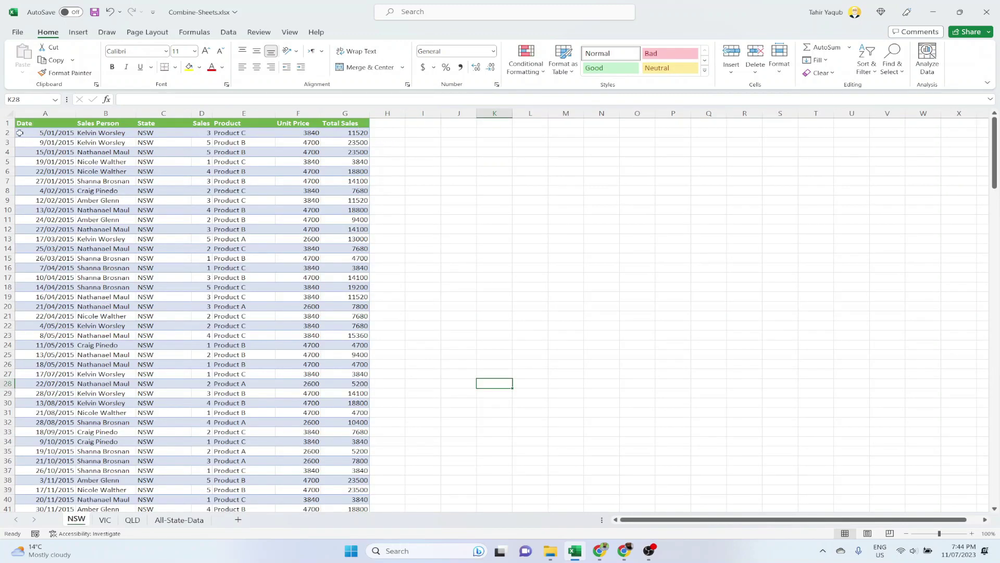
Copy the NSW header row A1:G1 into cell A1 of All-State-Data.
{"action": "left_click_drag", "start_coordinate": [22, 125], "coordinate": [346, 125]}
{"action": "key", "text": "ctrl+c"}
{"action": "left_click", "coordinate": [178, 520]}
{"action": "left_click", "coordinate": [27, 124]}
{"action": "key", "text": "ctrl+v"}
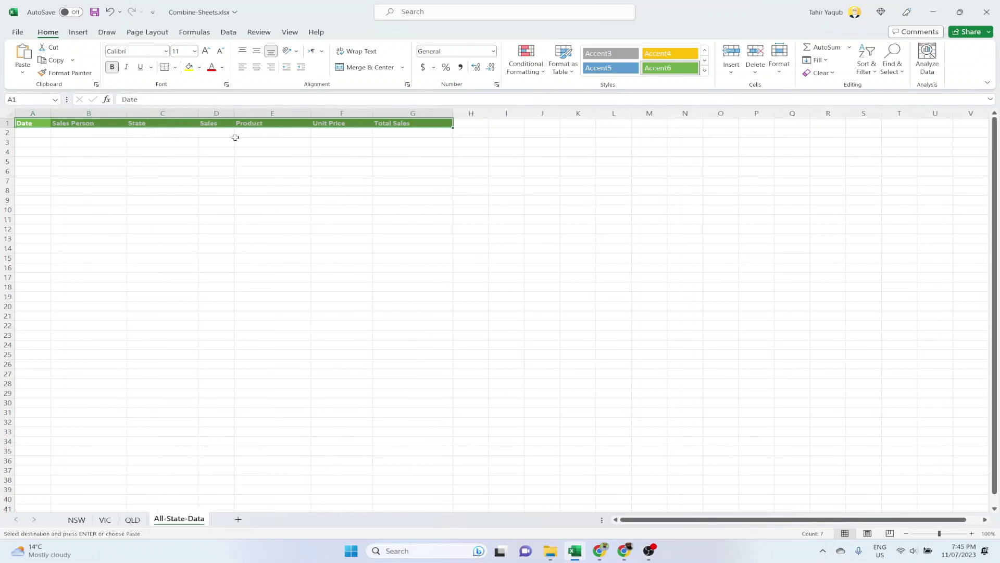
{"action": "key", "text": "ctrl+Page_Up"}
{"action": "key", "text": "ctrl+Page_Up"}
{"action": "key", "text": "ctrl+Page_Up"}
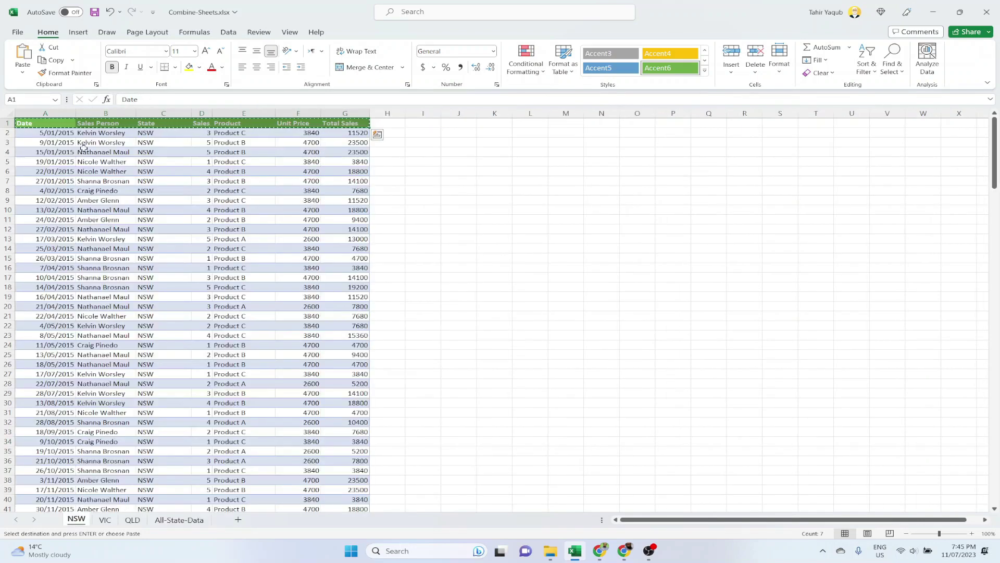
{"action": "key", "text": "Escape"}
Select a block of NSW data rows from A2, then clear the selection.
{"action": "left_click", "coordinate": [56, 135]}
{"action": "left_click_drag", "start_coordinate": [56, 134], "coordinate": [336, 293]}
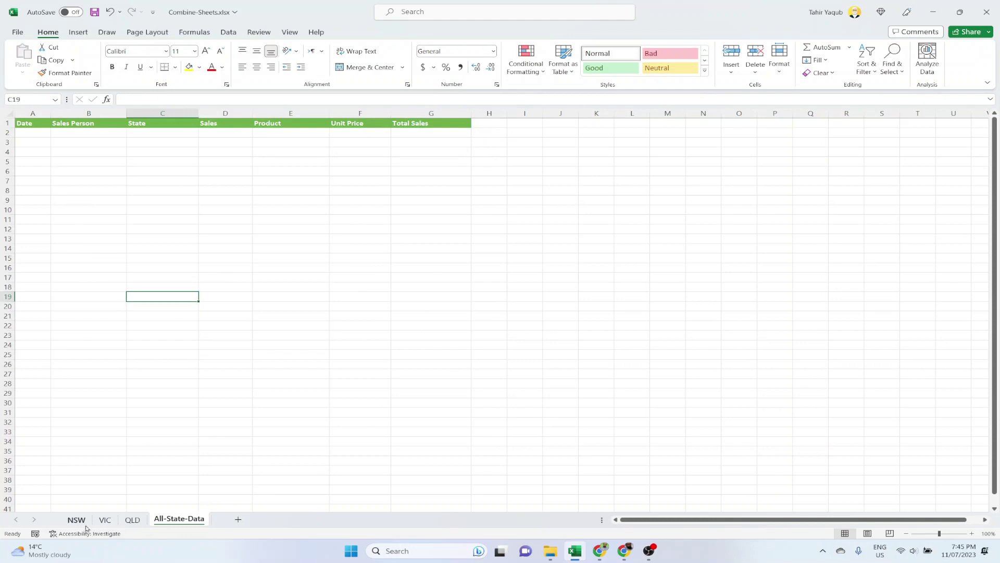
{"action": "left_click", "coordinate": [77, 520]}
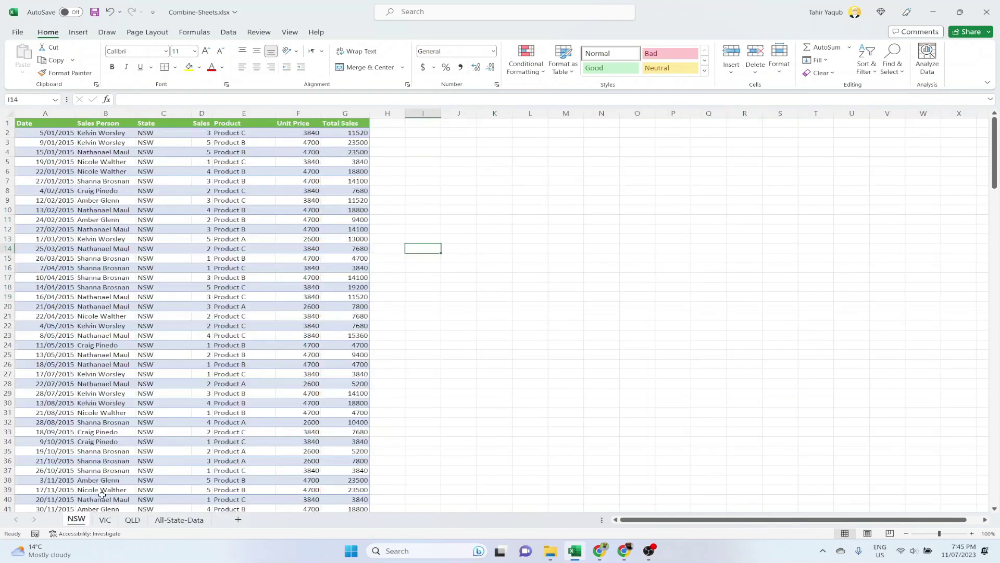
{"action": "left_click", "coordinate": [181, 521]}
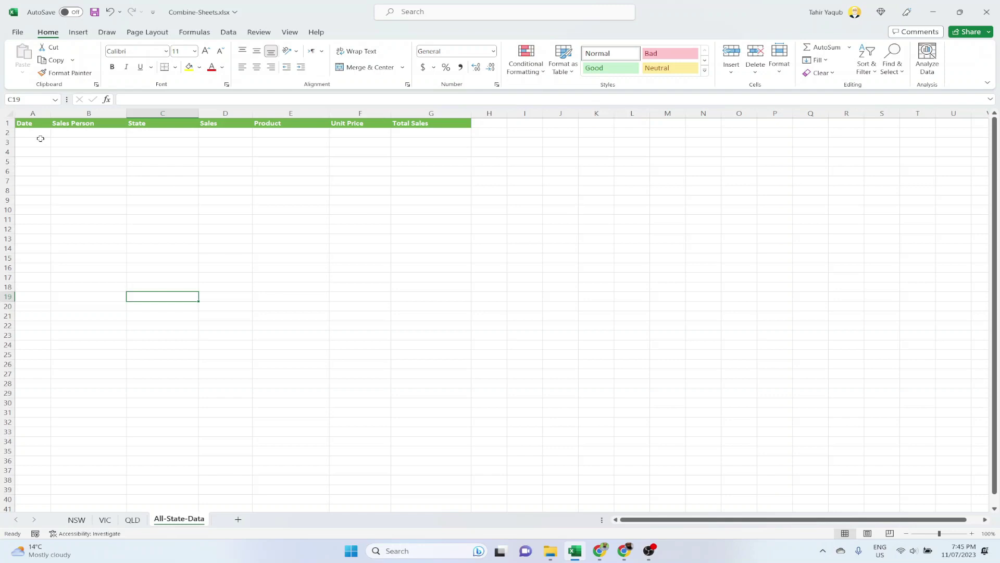
Start =VSTACK( in All-State-Data A2 with the NSW!A2:G220 range.
{"action": "left_click", "coordinate": [39, 134]}
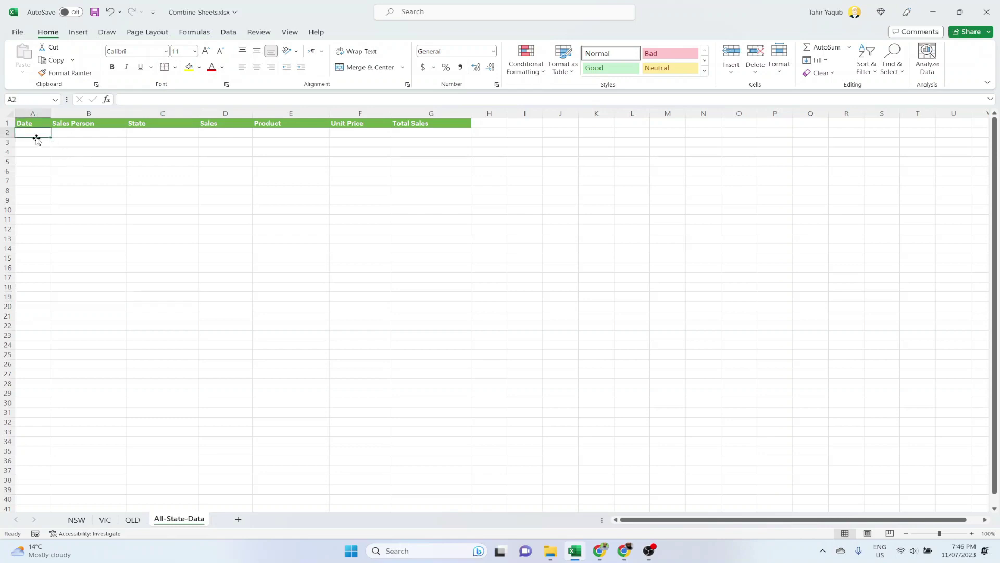
{"action": "type", "text": "="}
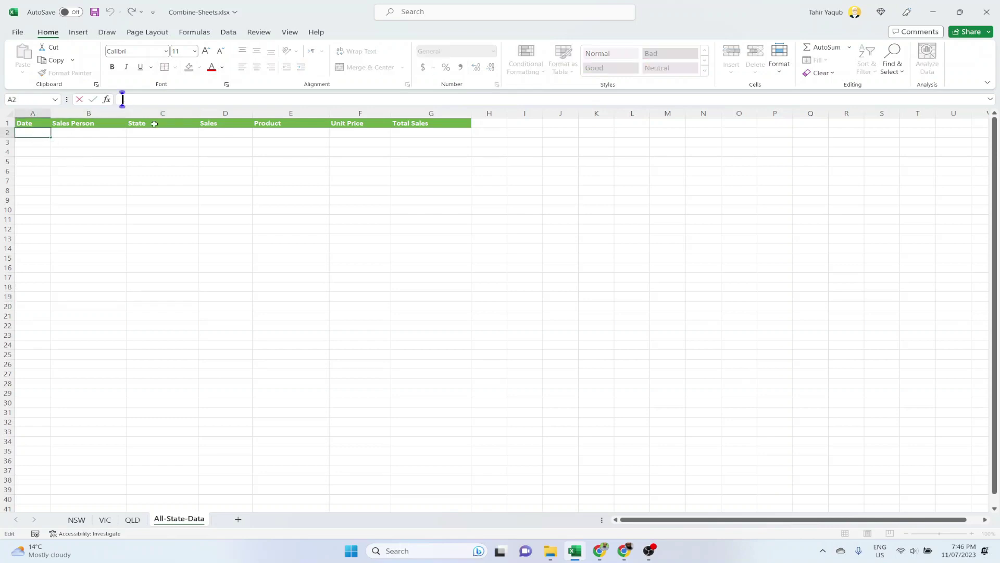
{"action": "type", "text": "vsta"}
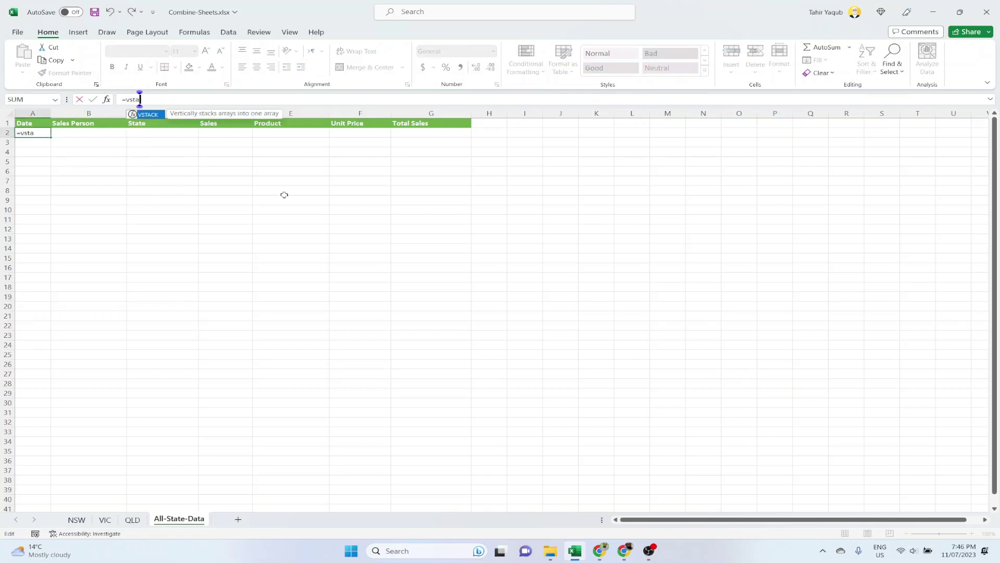
{"action": "type", "text": "ck("}
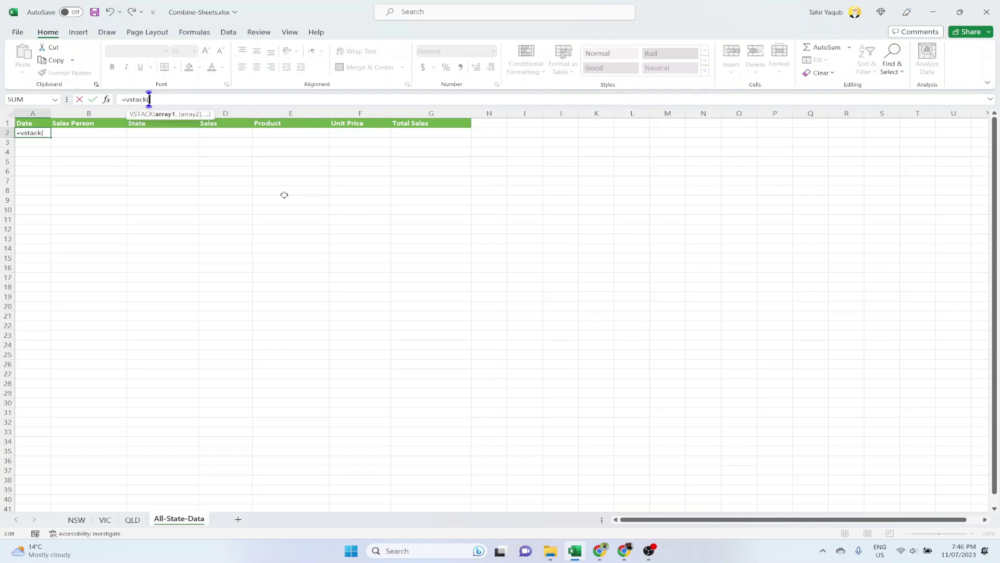
{"action": "left_click", "coordinate": [77, 520]}
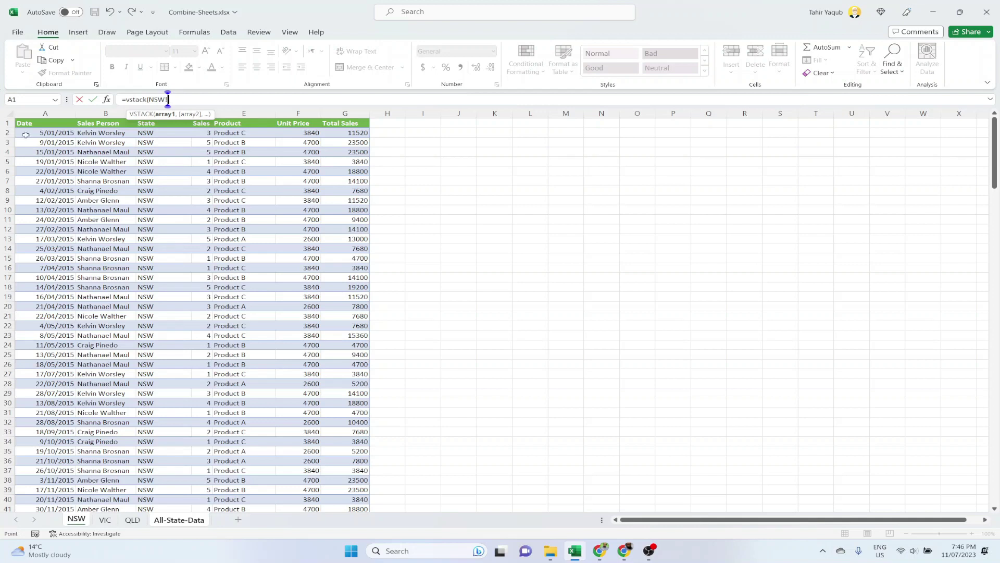
{"action": "left_click", "coordinate": [25, 135]}
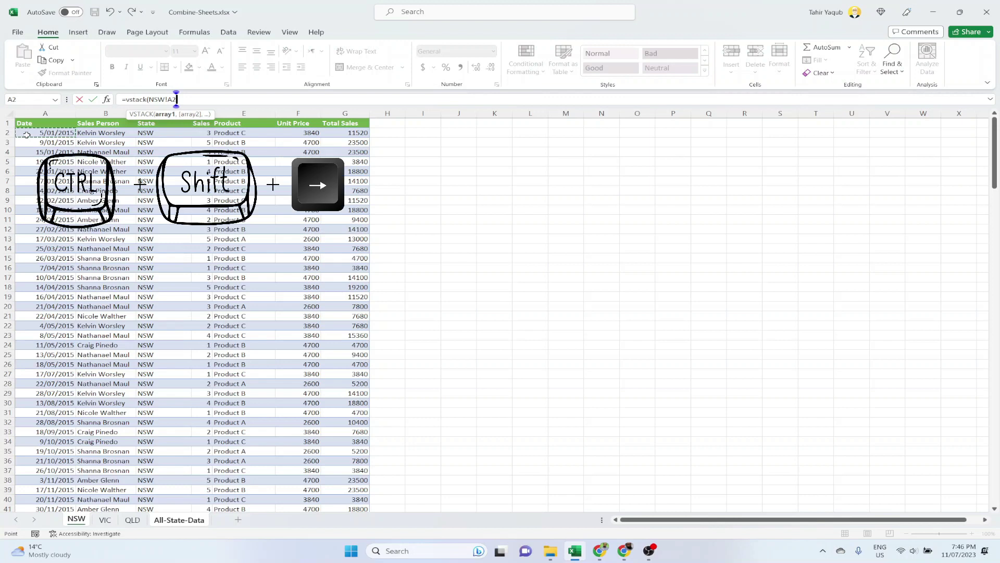
{"action": "key", "text": "ctrl+shift+Right"}
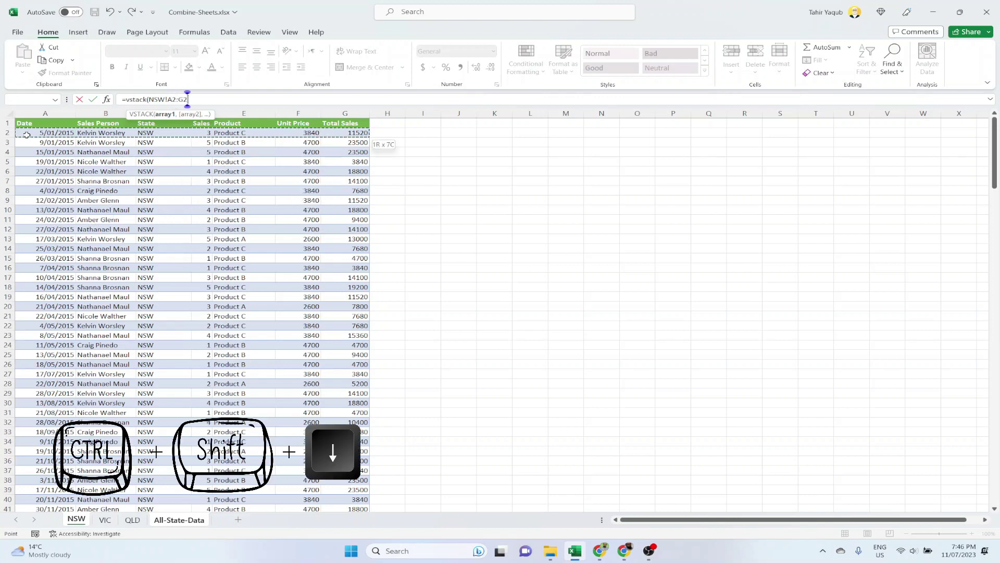
{"action": "key", "text": "ctrl+shift+Down"}
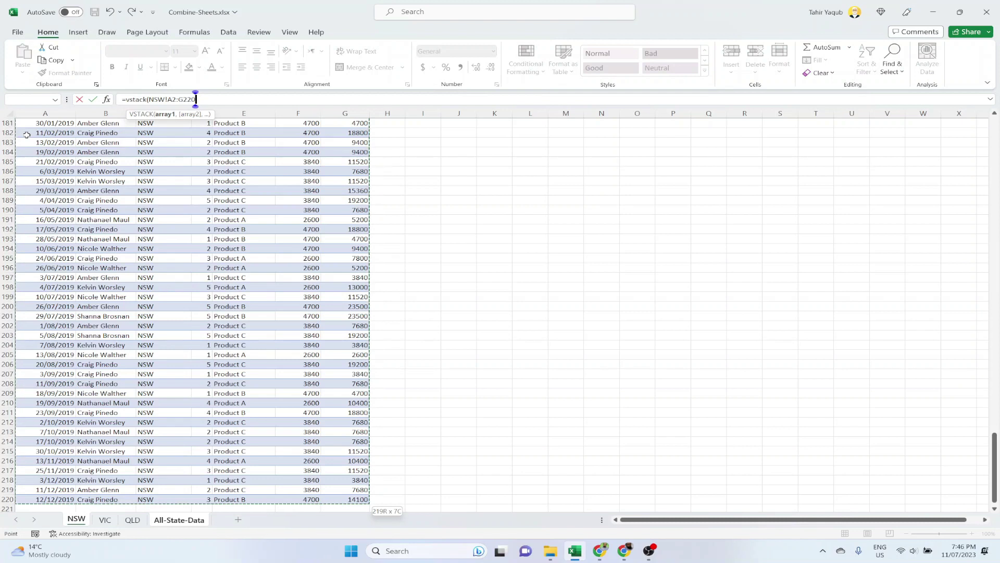
{"action": "type", "text": ","}
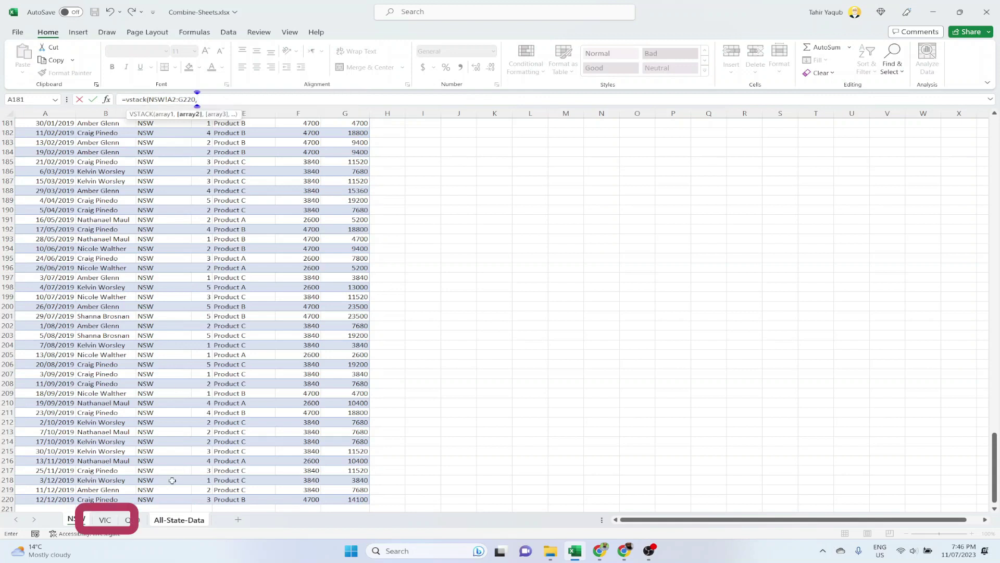
Add VIC!A2:G65 as the second range of the VSTACK formula.
{"action": "left_click", "coordinate": [111, 520]}
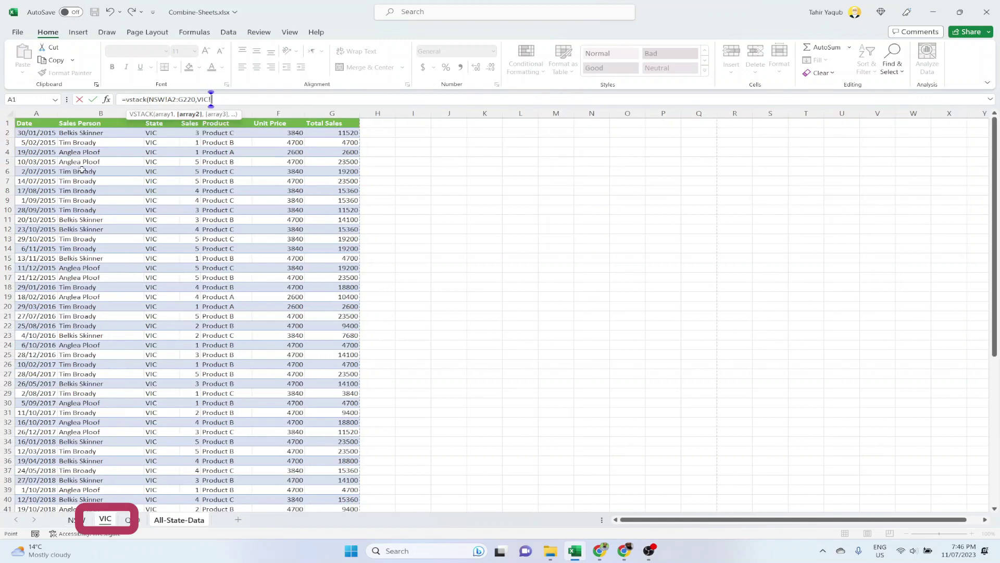
{"action": "left_click", "coordinate": [43, 134]}
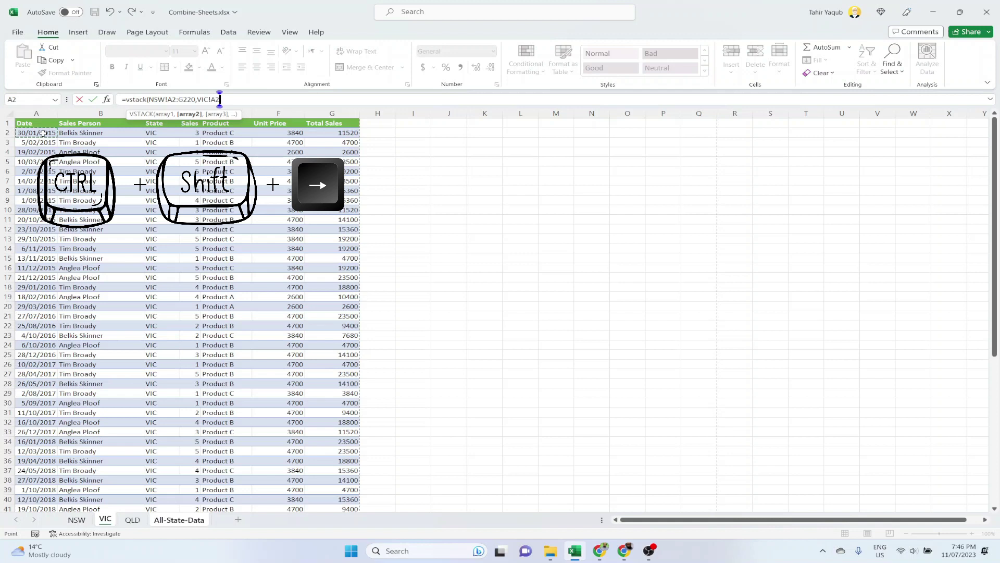
{"action": "key", "text": "ctrl+shift+Right"}
{"action": "key", "text": "ctrl+shift+Down"}
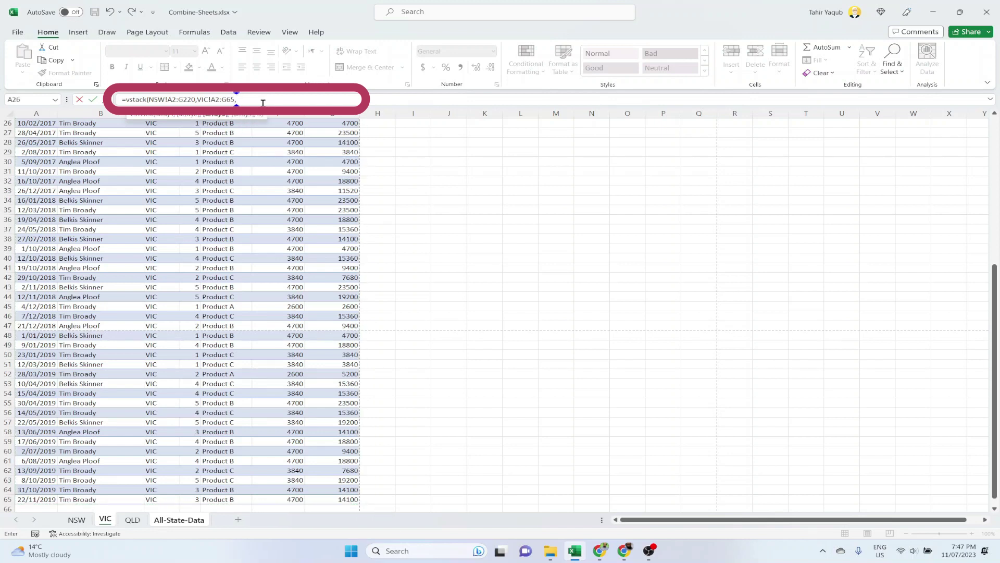
{"action": "type", "text": ","}
Add QLD!A2:G97 as the third range and commit the VSTACK formula.
{"action": "left_click", "coordinate": [134, 520]}
{"action": "left_click", "coordinate": [54, 134]}
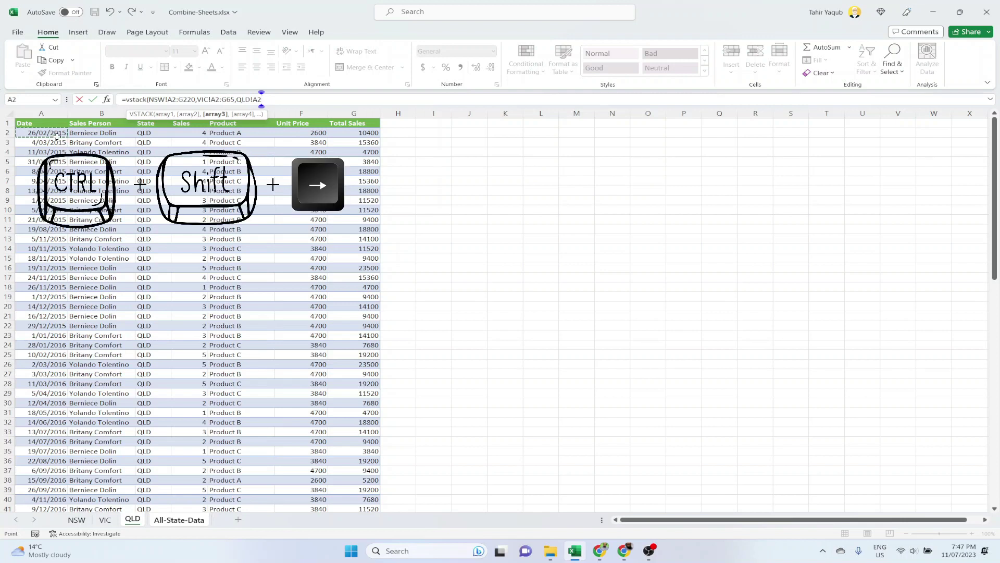
{"action": "key", "text": "ctrl+shift+Right"}
{"action": "key", "text": "ctrl+shift+Down"}
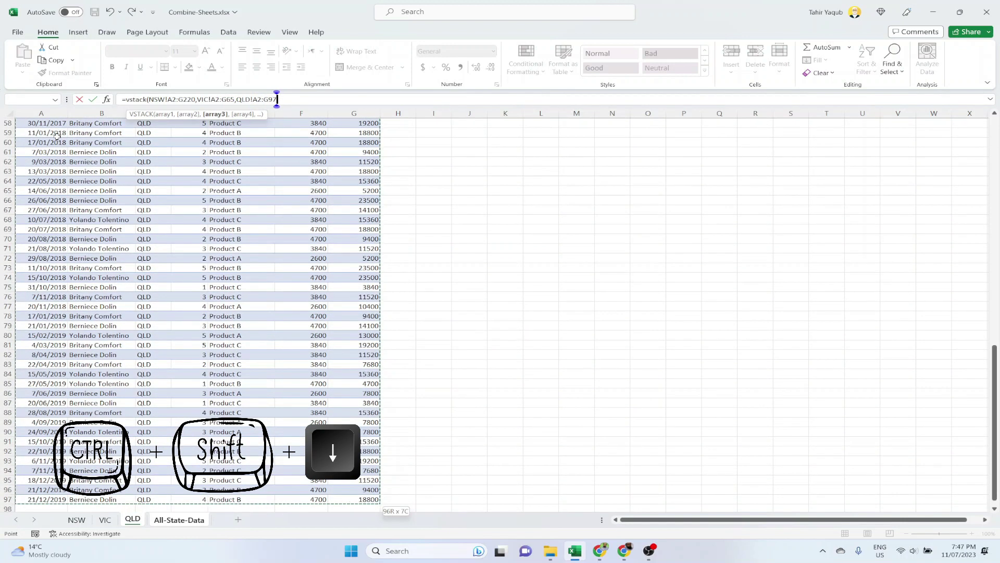
{"action": "type", "text": ")"}
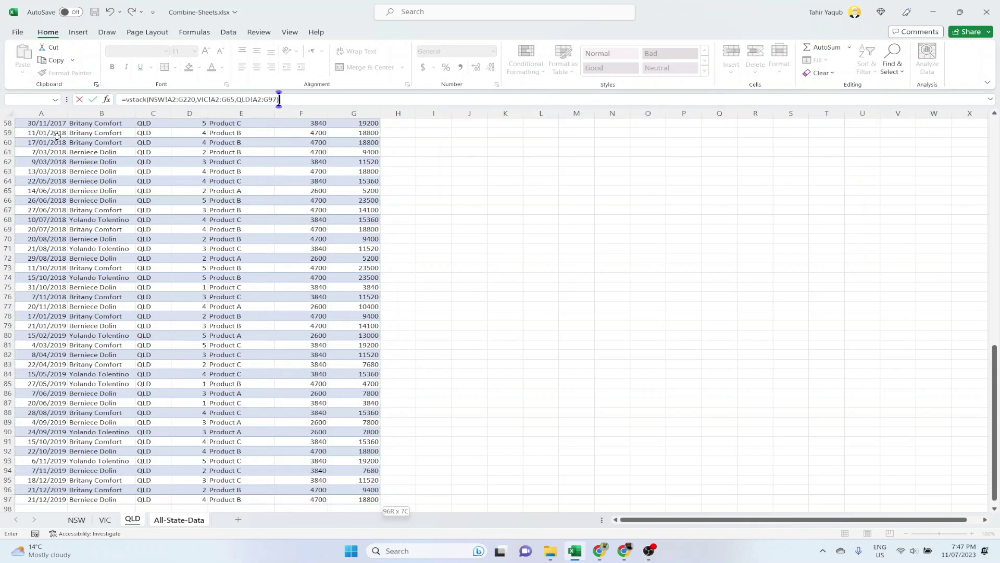
{"action": "key", "text": "Return"}
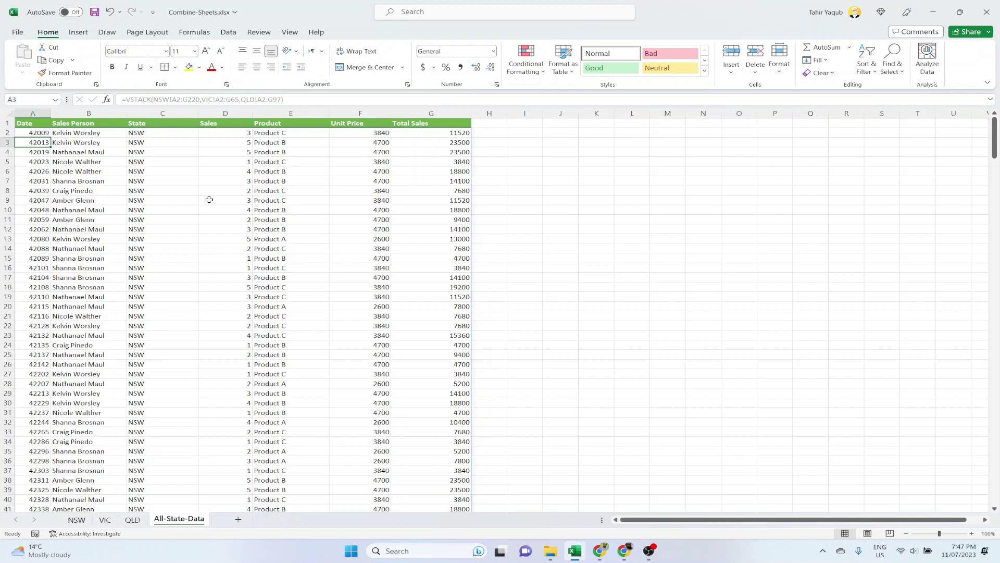
Format column A of All-State-Data with the 14/03/2012 Date type.
{"action": "left_click", "coordinate": [41, 113]}
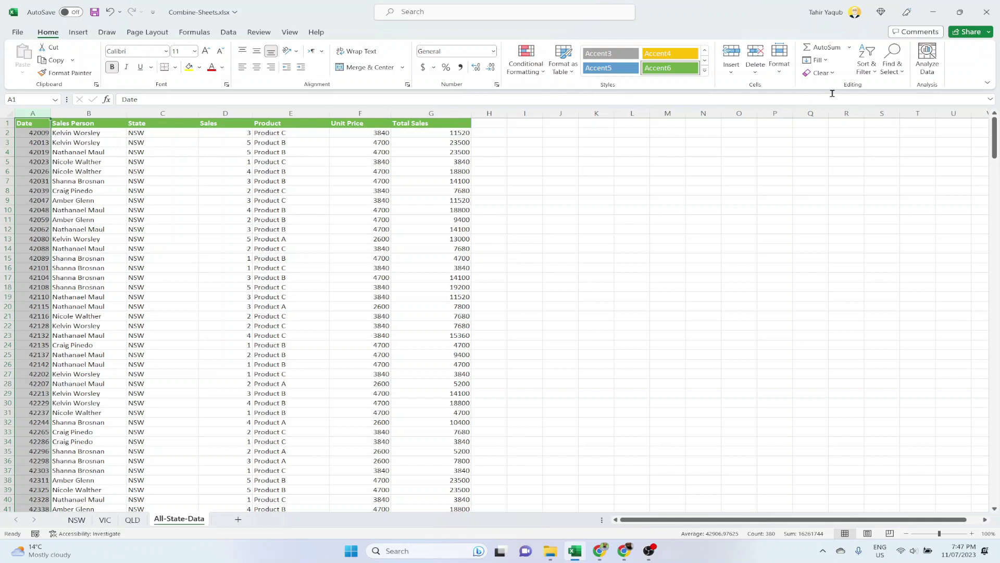
{"action": "left_click", "coordinate": [779, 60]}
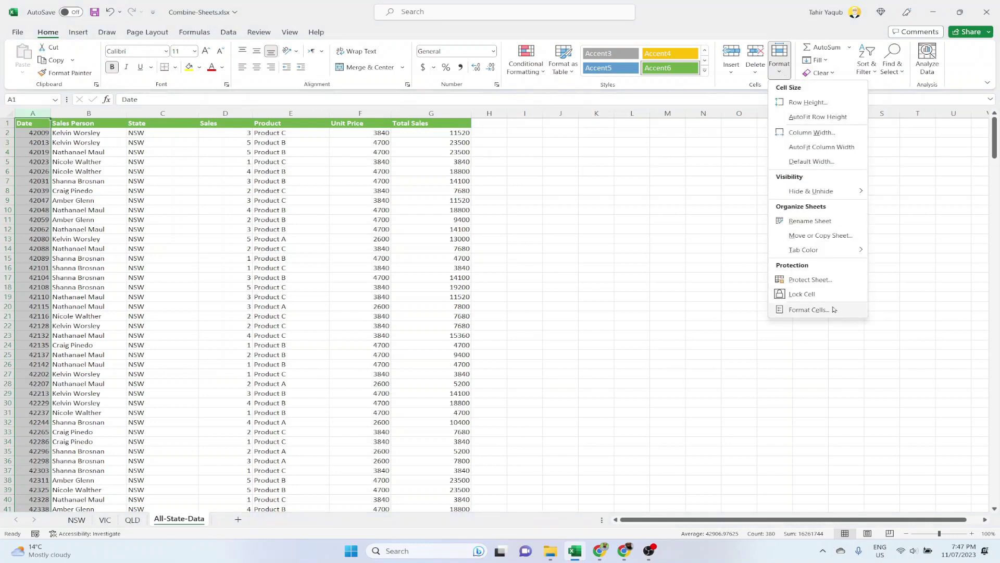
{"action": "left_click", "coordinate": [832, 312]}
{"action": "left_click", "coordinate": [406, 192]}
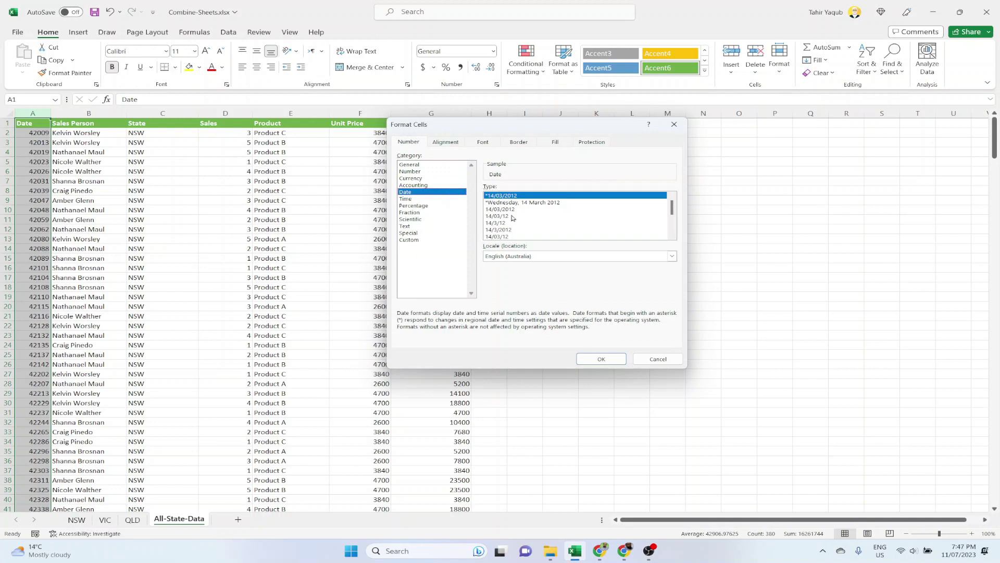
{"action": "left_click", "coordinate": [512, 208]}
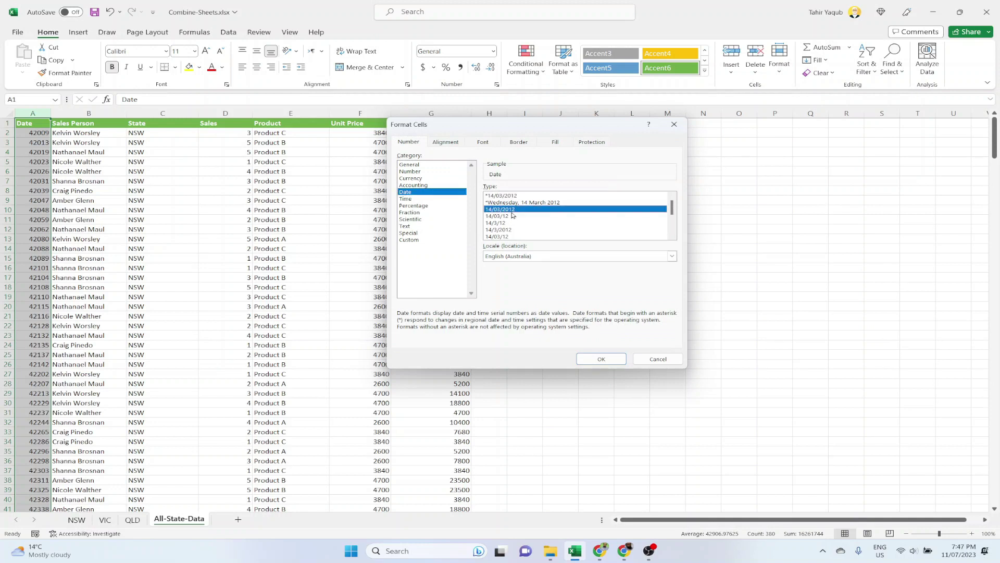
{"action": "left_click", "coordinate": [601, 359]}
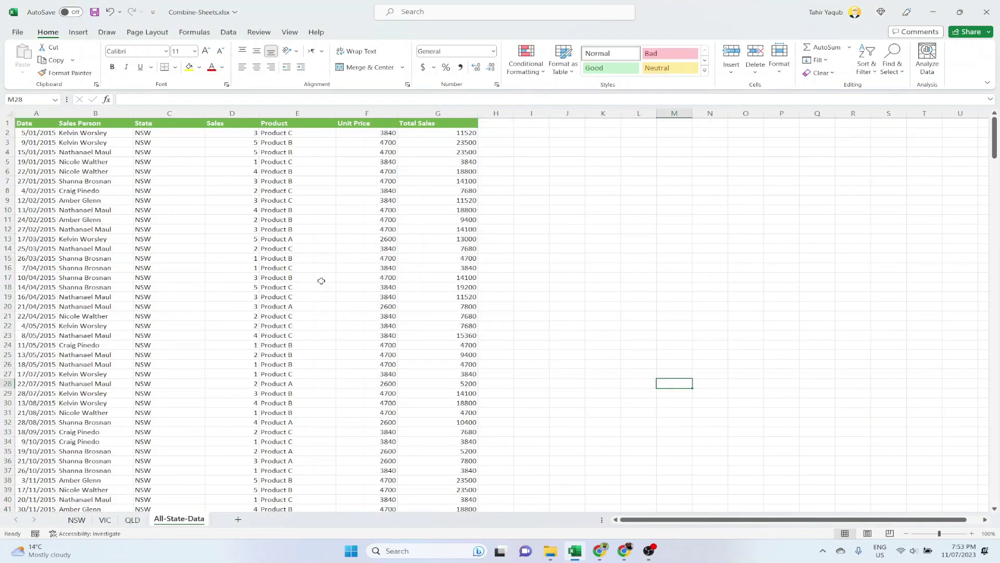
Look through the NSW and VIC sheets, then return to All-State-Data.
{"action": "left_click", "coordinate": [77, 520]}
{"action": "left_click", "coordinate": [391, 366]}
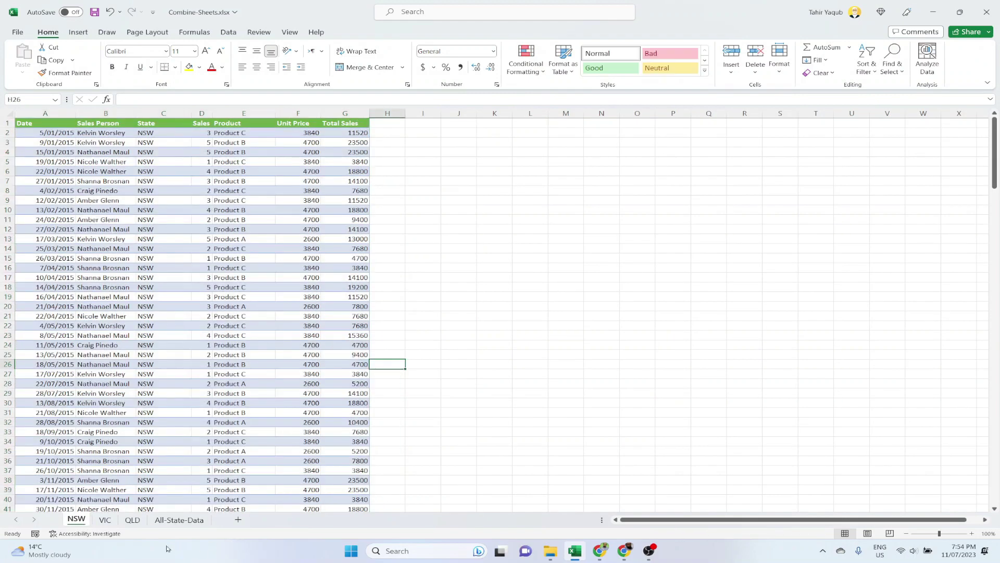
{"action": "left_click", "coordinate": [105, 519]}
{"action": "scroll", "coordinate": [271, 473], "scroll_direction": "down", "scroll_amount": 7}
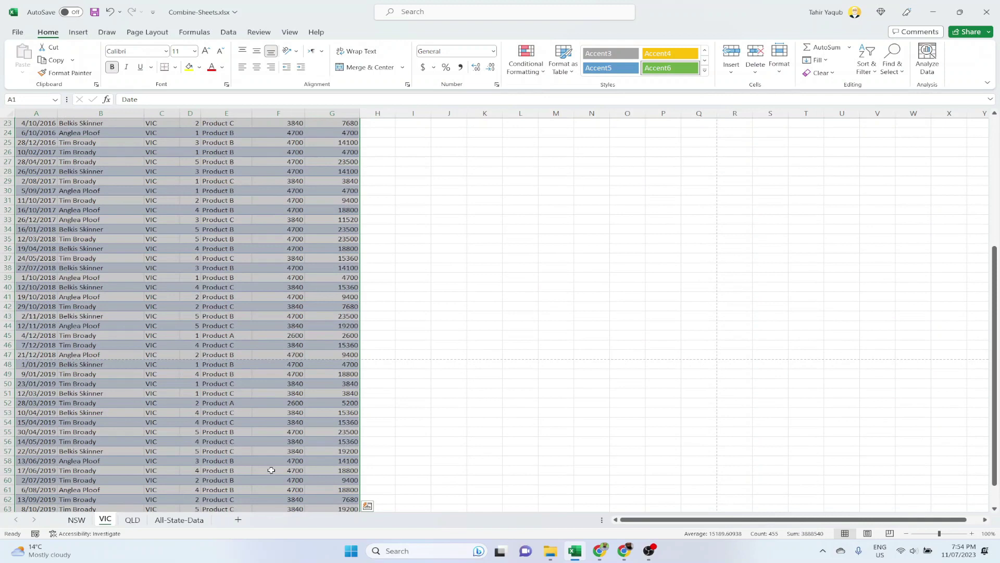
{"action": "left_click", "coordinate": [178, 519]}
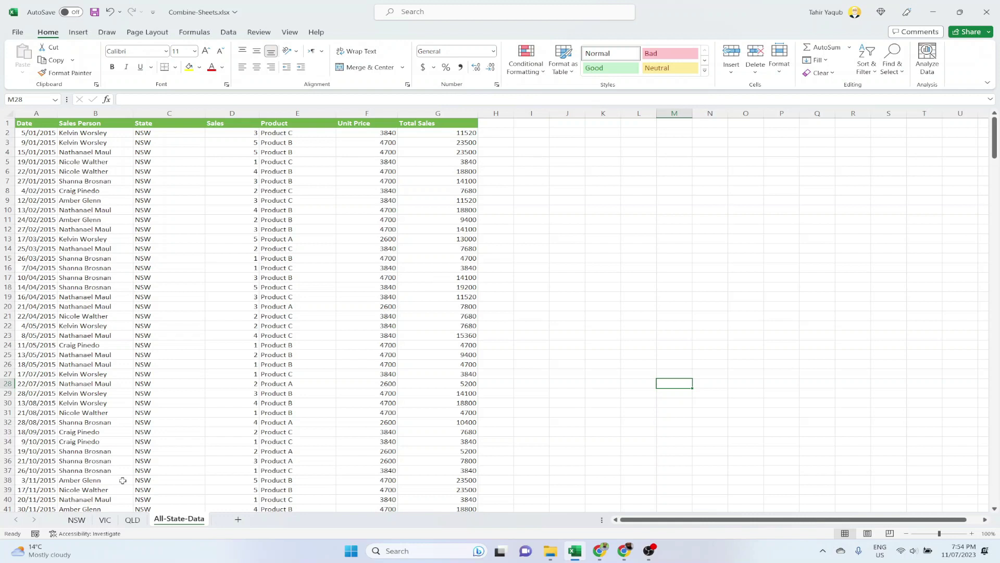
Scroll the NSW data and its header row, comparing it with All-State-Data.
{"action": "key", "text": "ctrl+Page_Up"}
{"action": "key", "text": "ctrl+Page_Up"}
{"action": "key", "text": "ctrl+Page_Up"}
{"action": "scroll", "coordinate": [172, 375], "scroll_direction": "down", "scroll_amount": 20}
{"action": "scroll", "coordinate": [188, 295], "scroll_direction": "down", "scroll_amount": 20}
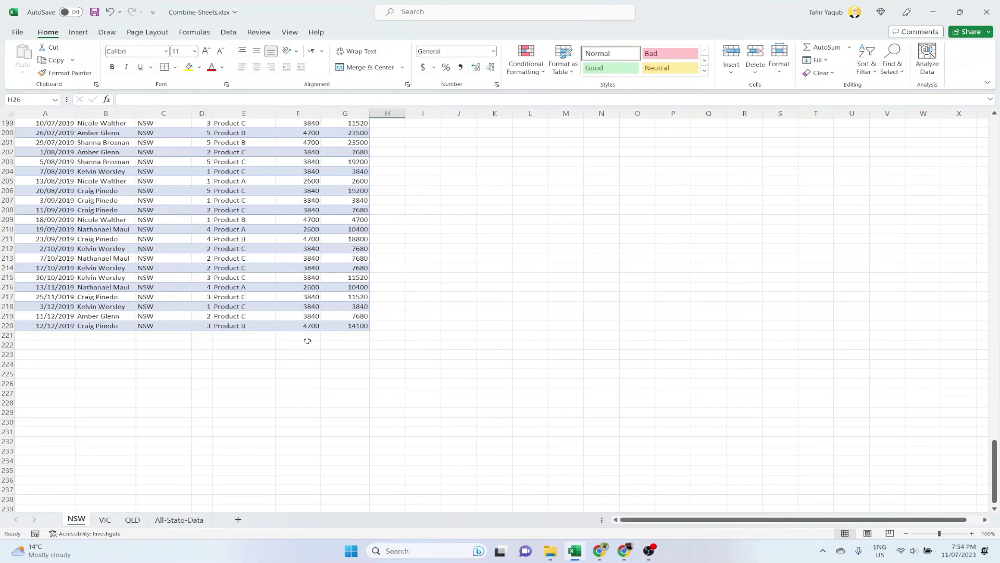
{"action": "scroll", "coordinate": [287, 402], "scroll_direction": "up", "scroll_amount": 20}
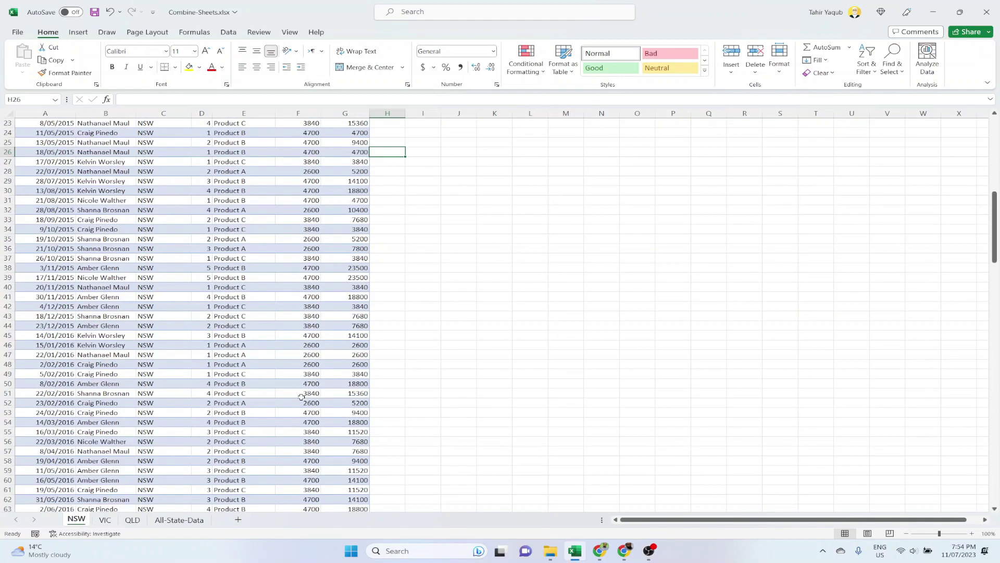
{"action": "left_click_drag", "start_coordinate": [30, 123], "coordinate": [329, 113]}
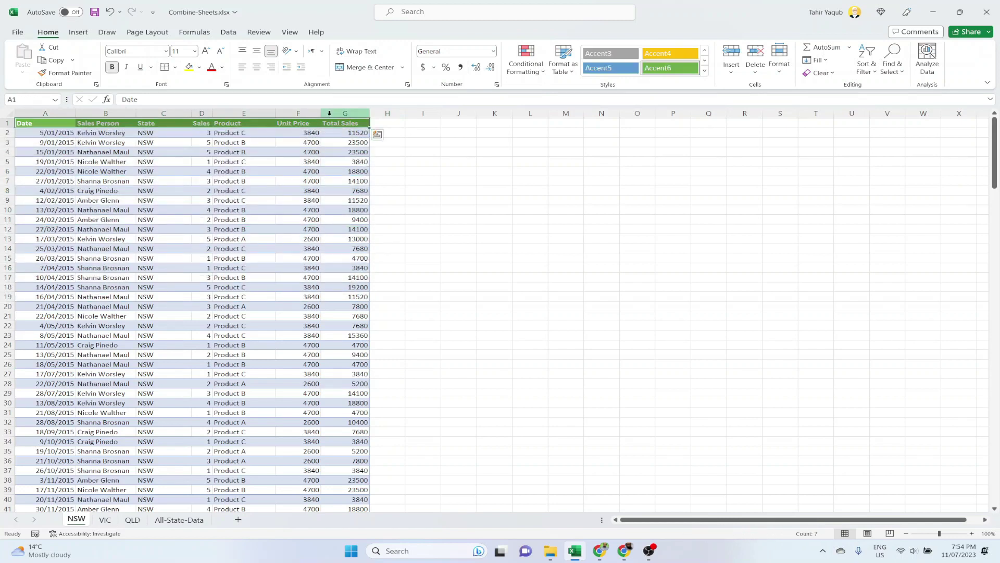
{"action": "left_click", "coordinate": [471, 208]}
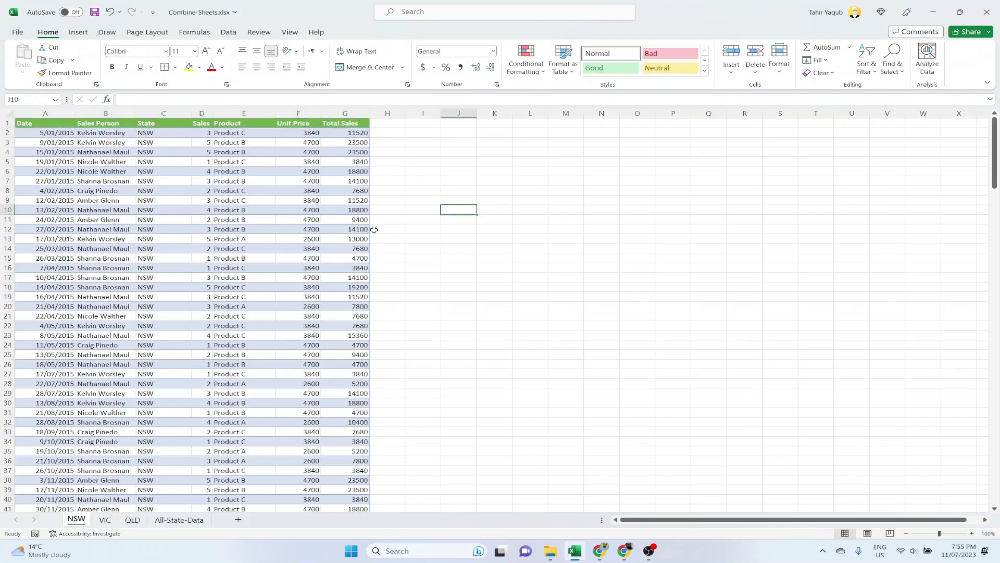
{"action": "left_click", "coordinate": [179, 519]}
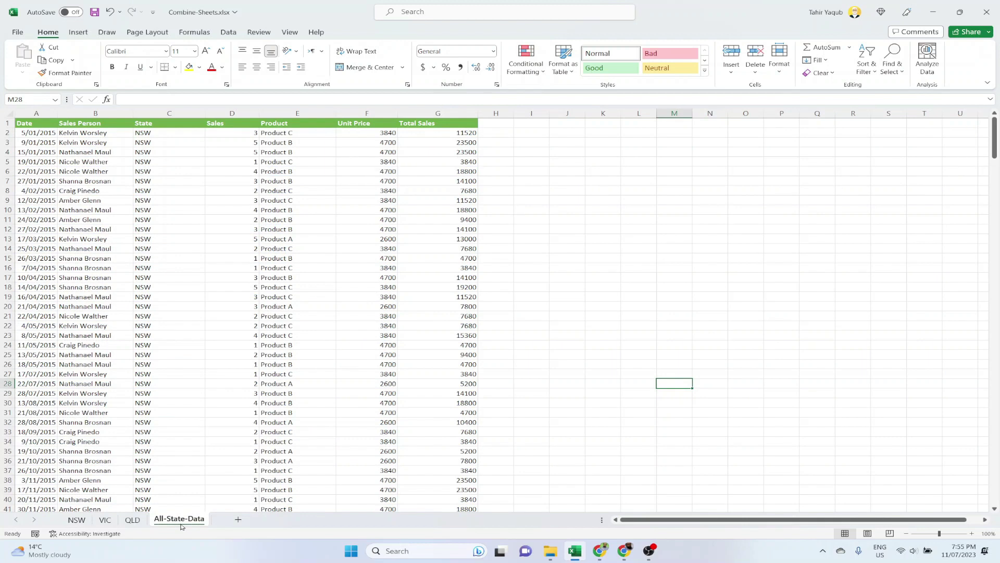
{"action": "key", "text": "ctrl+Page_Up"}
{"action": "key", "text": "ctrl+Page_Up"}
{"action": "key", "text": "ctrl+Page_Up"}
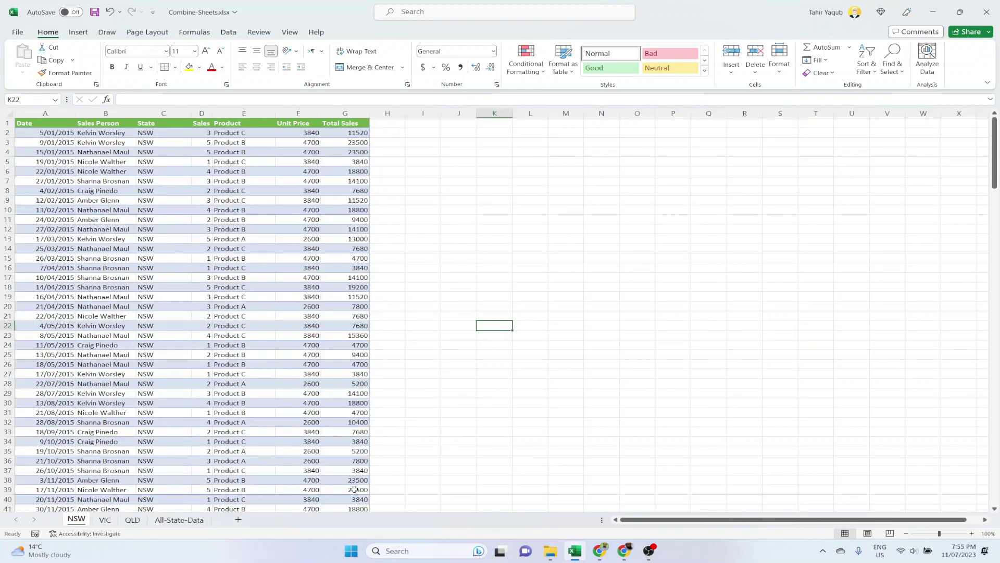
Add a new sheet at the end and paste the NSW header row into it.
{"action": "left_click", "coordinate": [238, 519]}
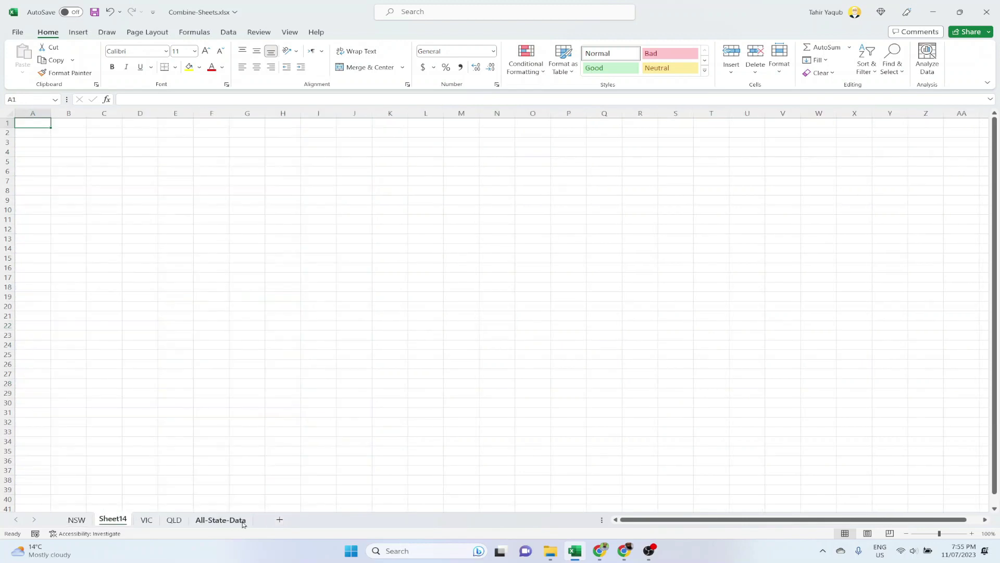
{"action": "left_click_drag", "start_coordinate": [112, 520], "coordinate": [253, 519]}
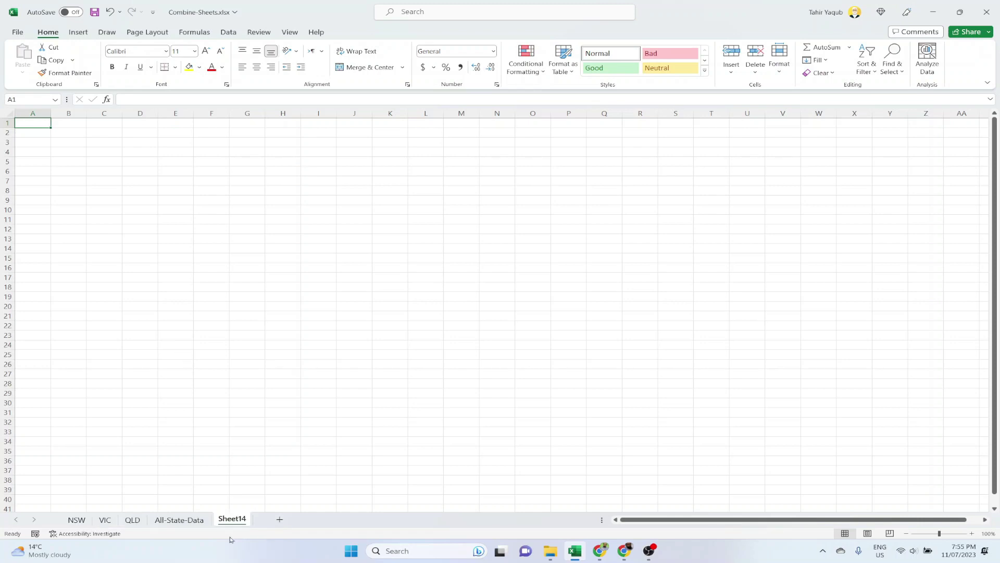
{"action": "left_click", "coordinate": [76, 519]}
{"action": "left_click_drag", "start_coordinate": [32, 124], "coordinate": [359, 144]}
{"action": "key", "text": "ctrl+c"}
{"action": "left_click", "coordinate": [232, 519]}
{"action": "key", "text": "ctrl+v"}
Rename the new sheet to Automatic-Update.
{"action": "right_click", "coordinate": [232, 519]}
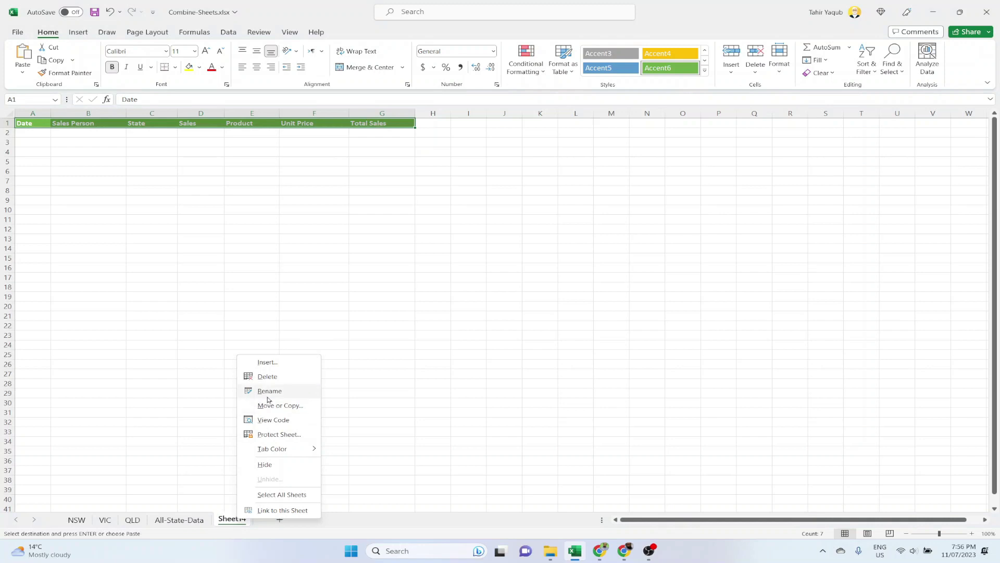
{"action": "left_click", "coordinate": [265, 392]}
{"action": "type", "text": "Autom"}
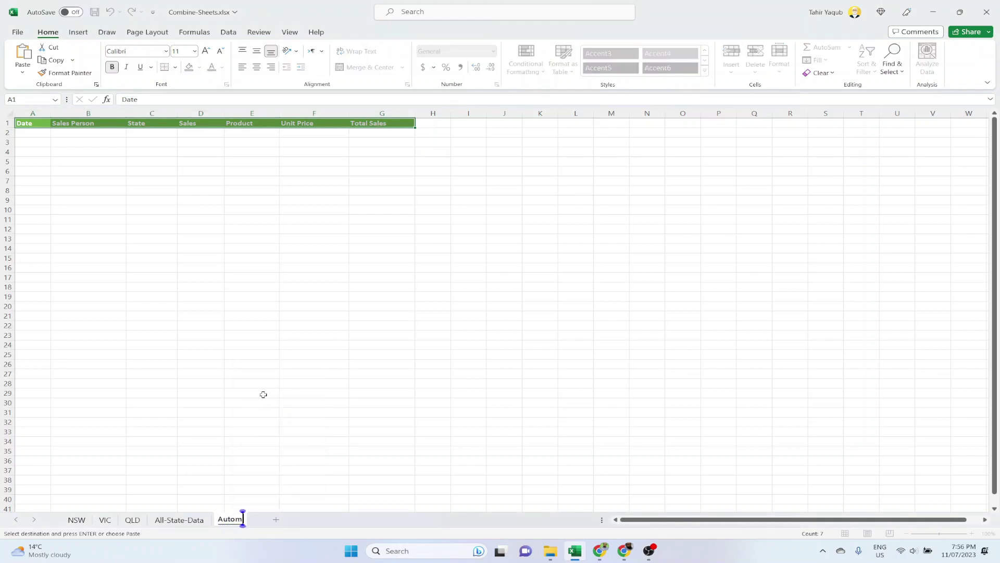
{"action": "type", "text": "atic-Update"}
{"action": "left_click", "coordinate": [264, 394]}
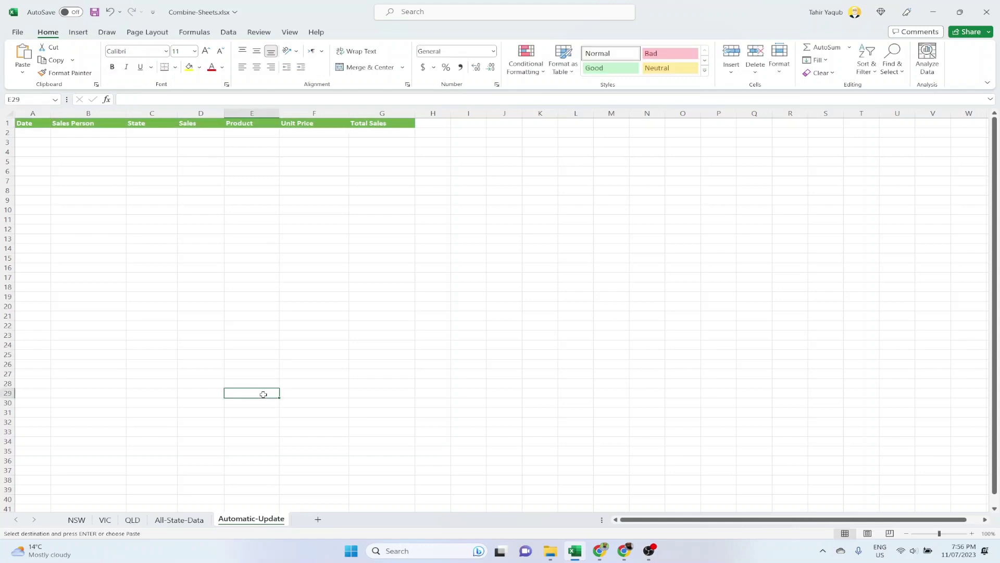
{"action": "left_click", "coordinate": [76, 519]}
Convert NSW range A1:G220 into a table with headers named TABLENSW.
{"action": "left_click", "coordinate": [45, 123]}
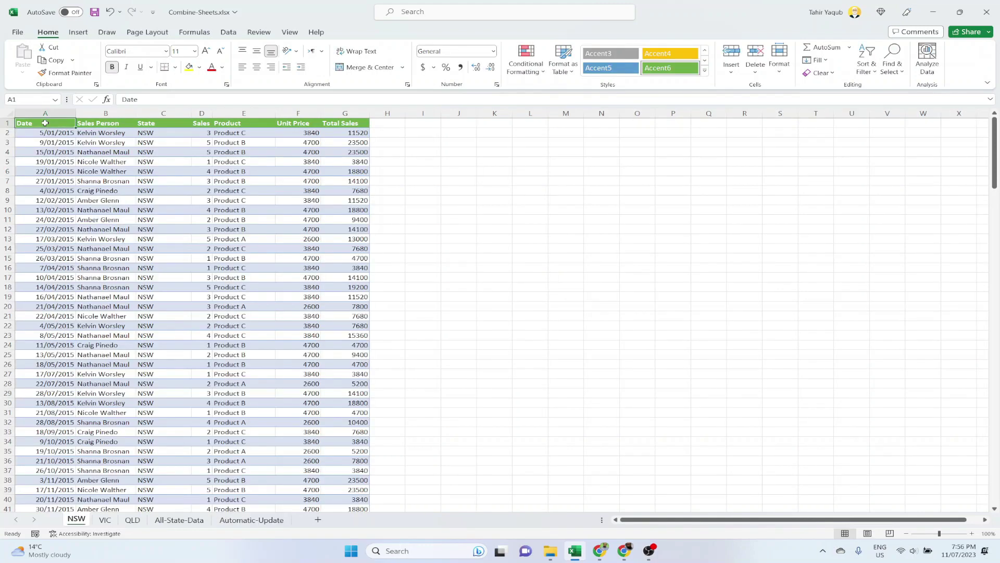
{"action": "key", "text": "ctrl+shift+Right"}
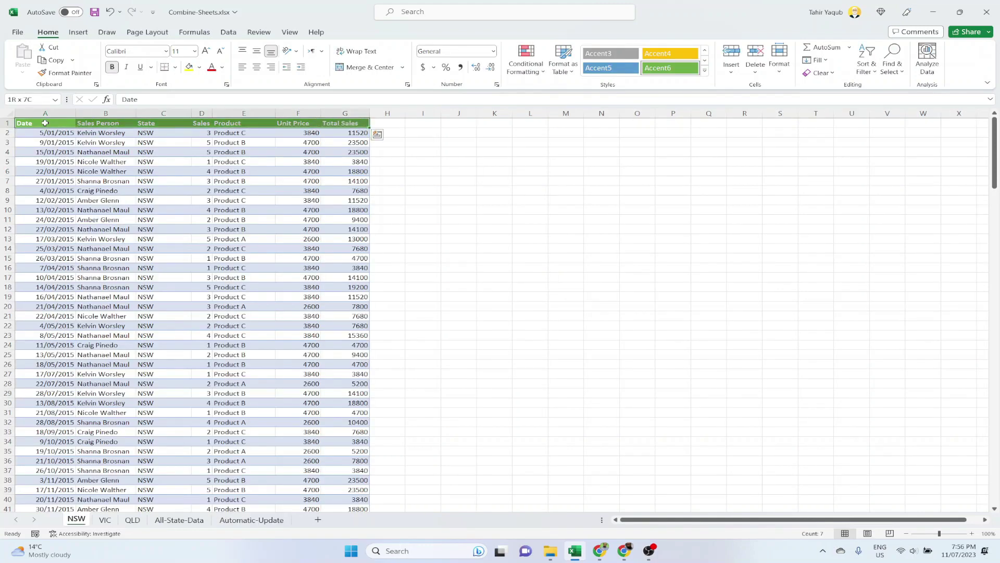
{"action": "key", "text": "ctrl+shift+Down"}
{"action": "key", "text": "ctrl+BackSpace"}
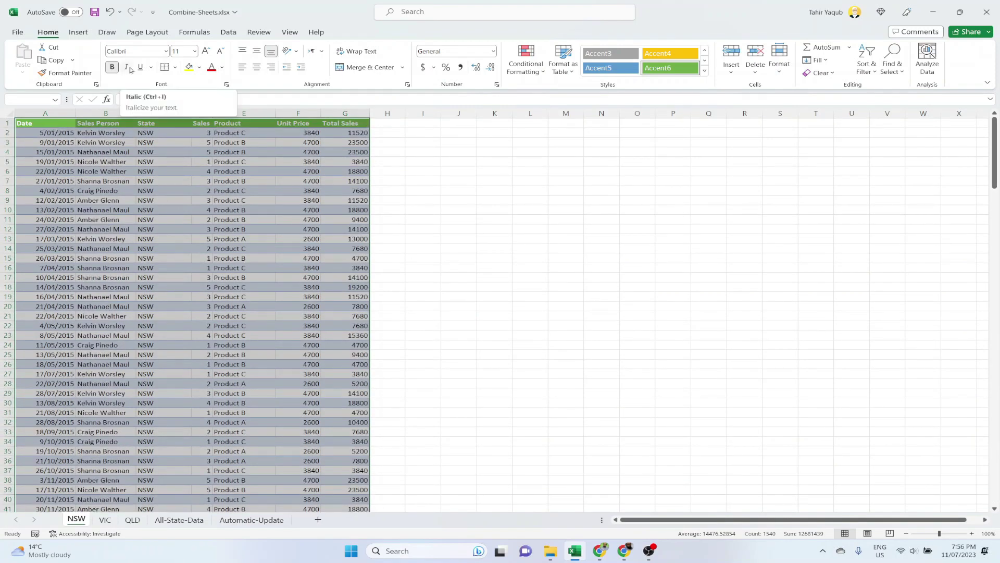
{"action": "left_click", "coordinate": [78, 33]}
{"action": "left_click", "coordinate": [104, 50]}
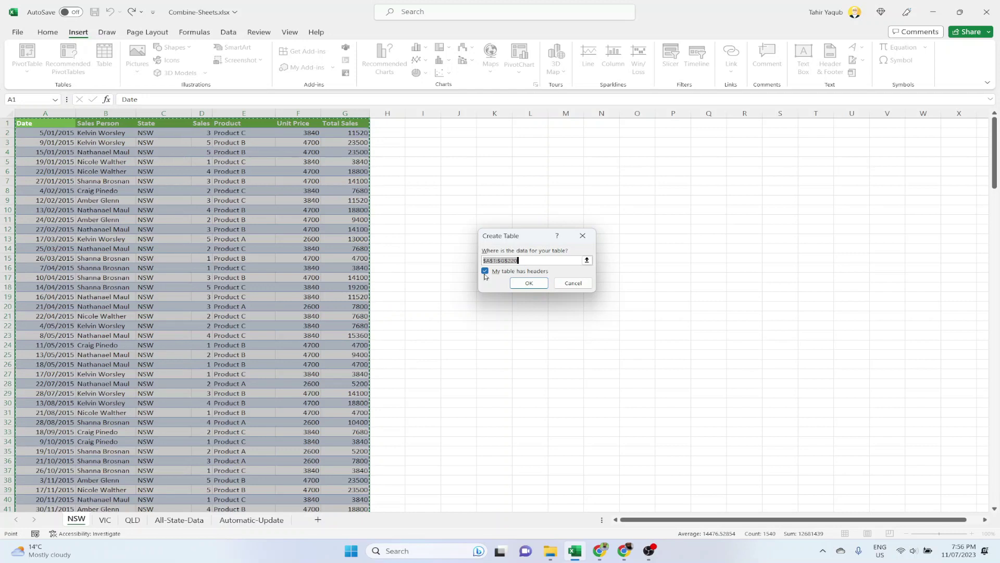
{"action": "left_click", "coordinate": [529, 283]}
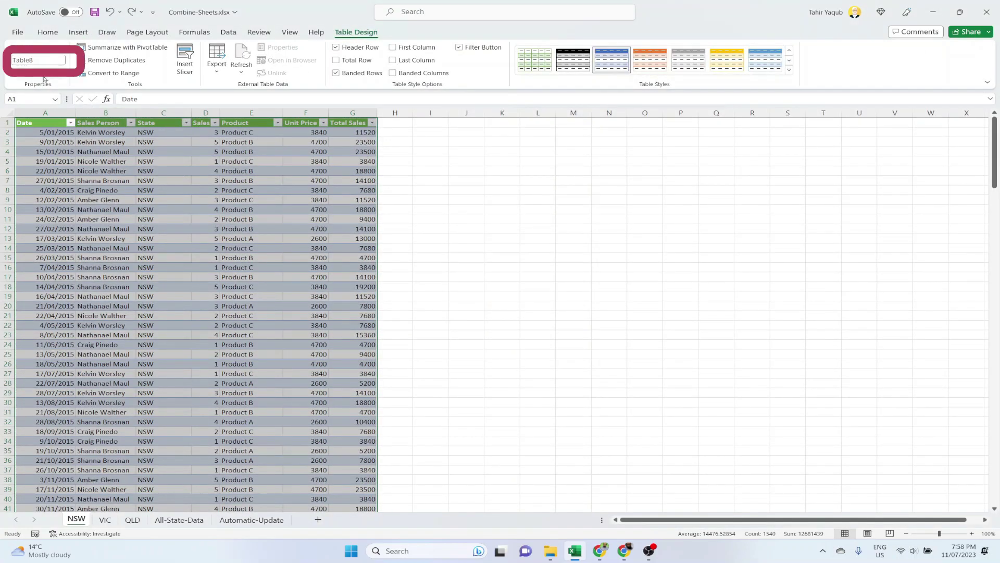
{"action": "left_click", "coordinate": [44, 60]}
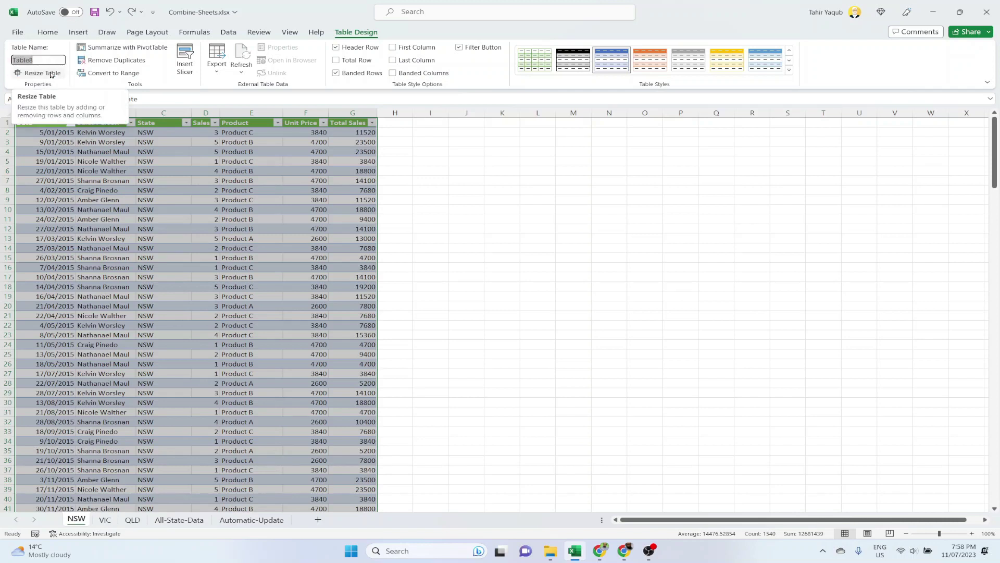
{"action": "type", "text": "TAB"}
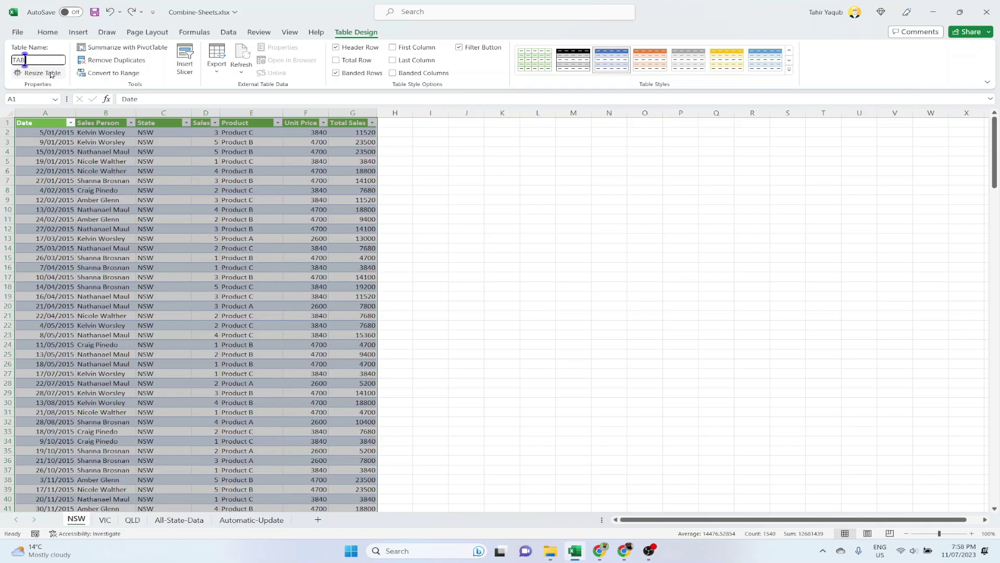
{"action": "type", "text": "LENSW"}
{"action": "key", "text": "Return"}
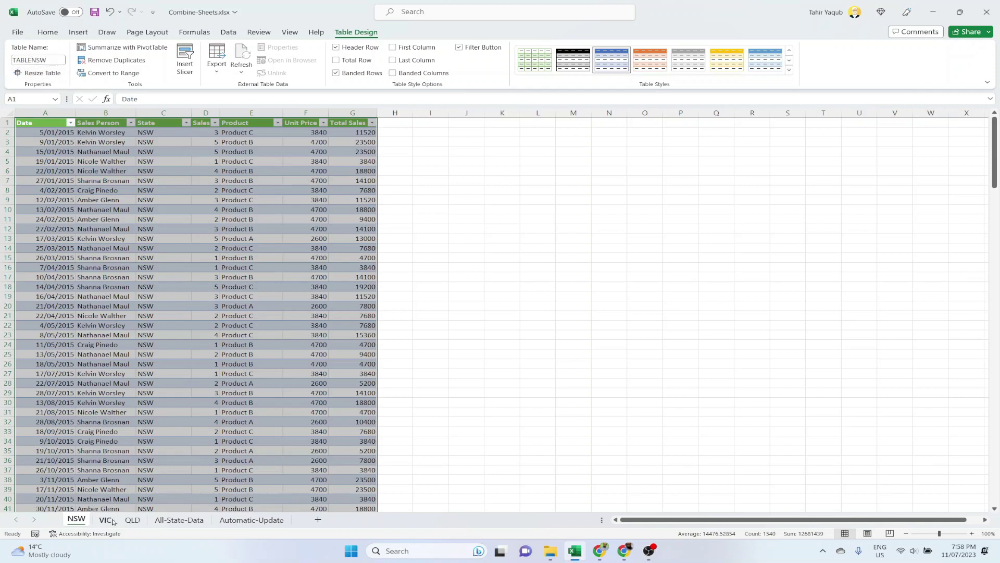
Turn the full VIC data range into a table with headers.
{"action": "left_click", "coordinate": [105, 520]}
{"action": "left_click", "coordinate": [43, 123]}
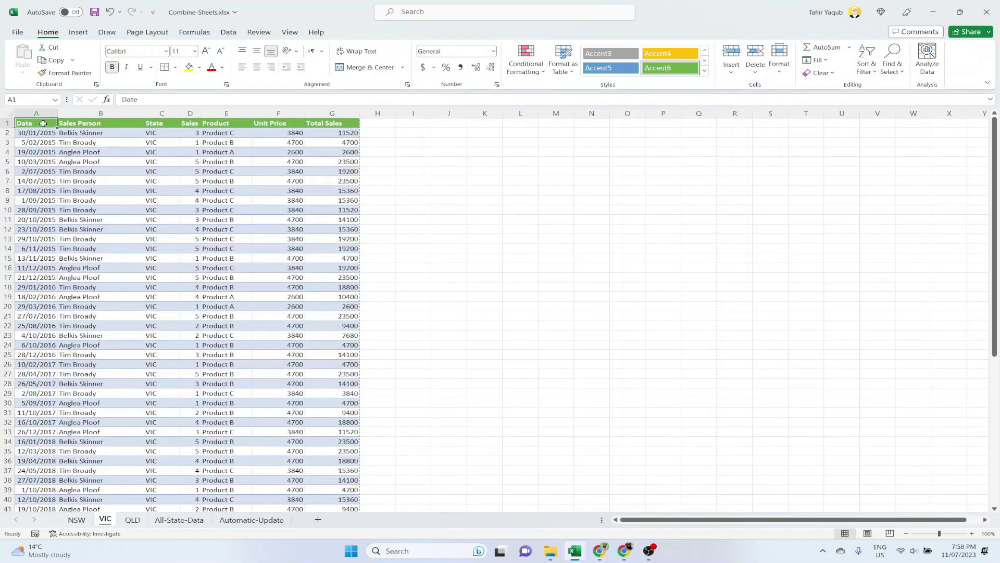
{"action": "key", "text": "ctrl+shift+Right"}
{"action": "key", "text": "ctrl+shift+Down"}
{"action": "left_click", "coordinate": [78, 32]}
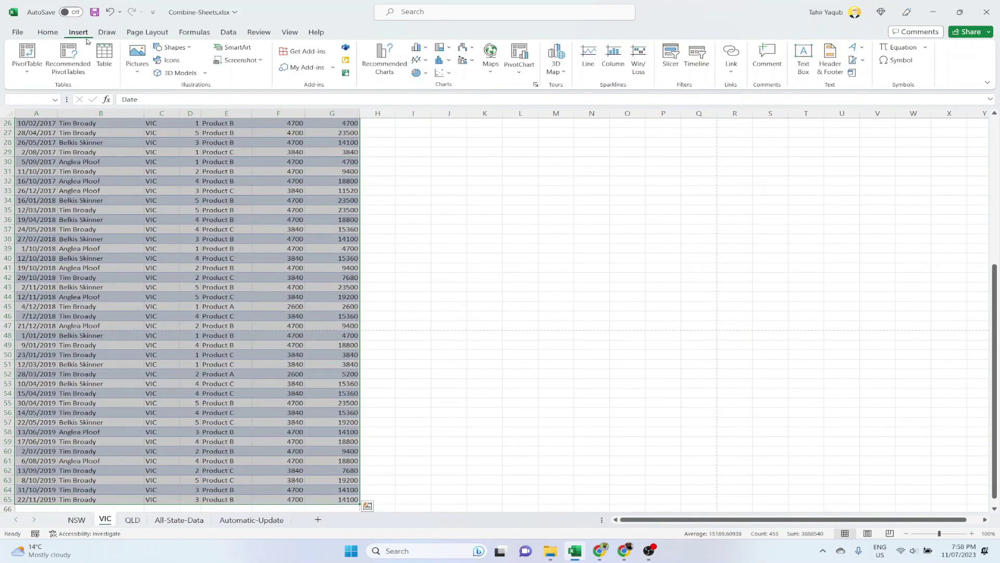
{"action": "left_click", "coordinate": [104, 59]}
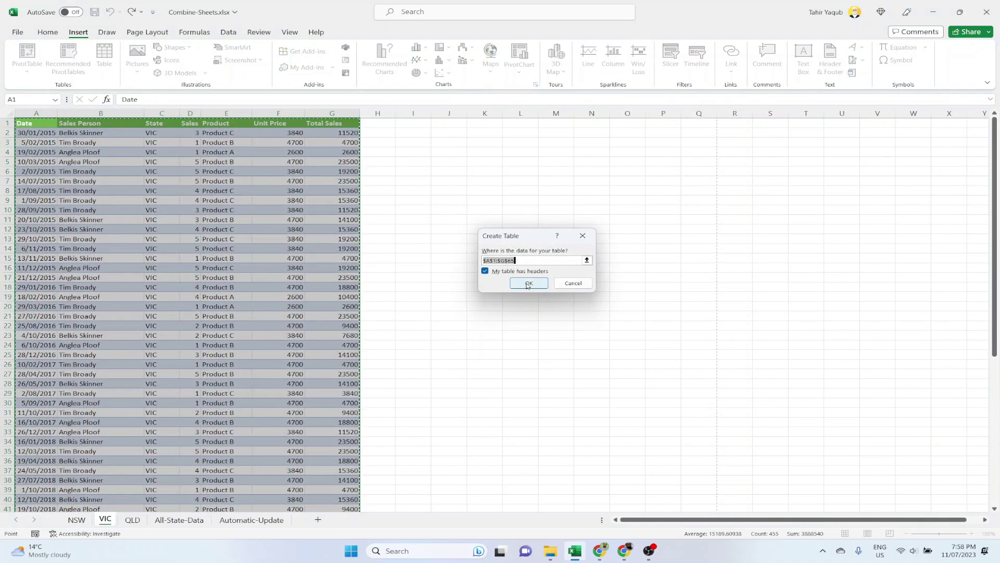
{"action": "left_click", "coordinate": [529, 283]}
Name the VIC table TABLEVIC and check it in the Name Box list.
{"action": "left_click", "coordinate": [48, 61]}
{"action": "type", "text": "TABLEVIC"}
{"action": "left_click", "coordinate": [456, 258]}
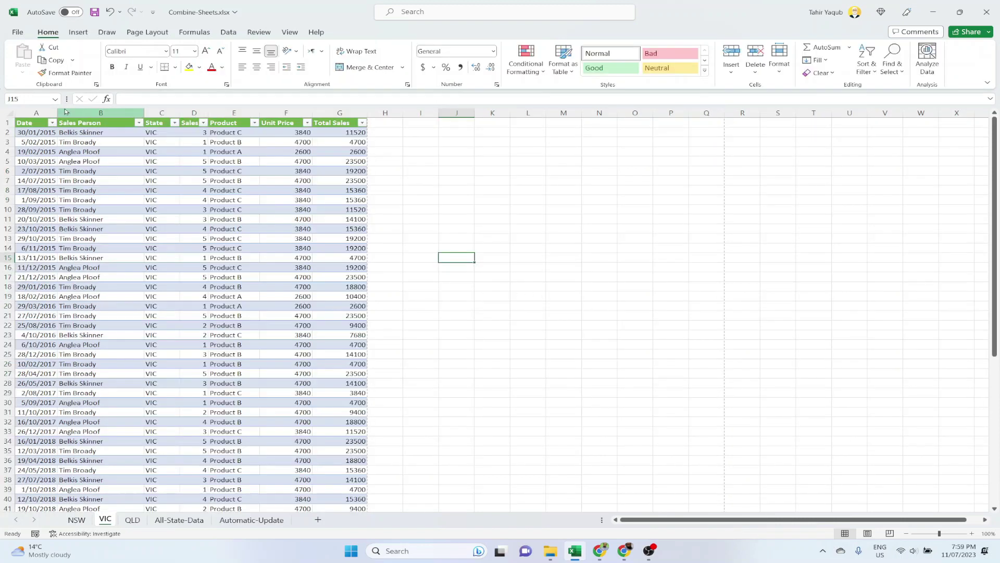
{"action": "left_click", "coordinate": [56, 99]}
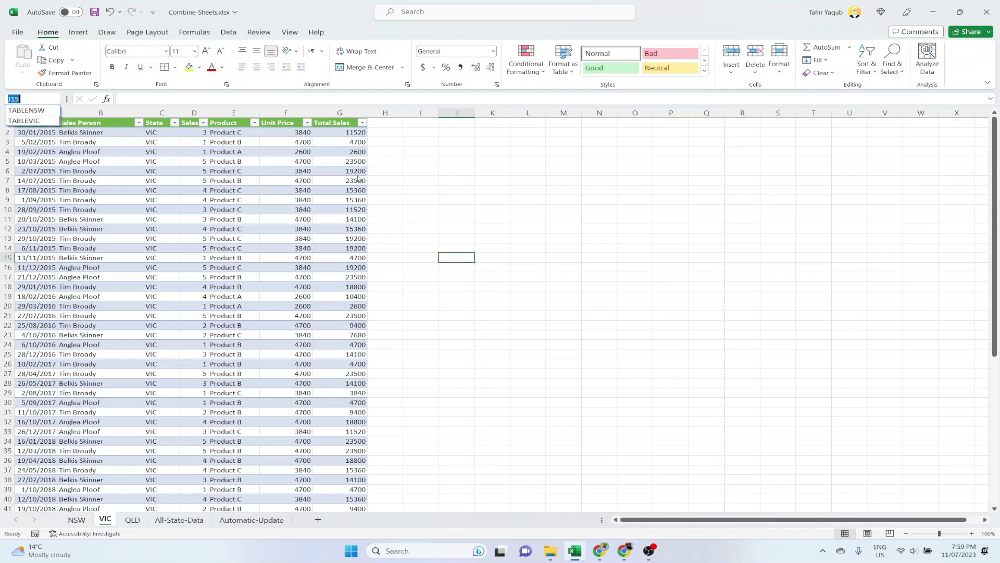
{"action": "key", "text": "Escape"}
Make the QLD data block a table named TABLEQLD and confirm it in the Name Box.
{"action": "left_click", "coordinate": [132, 519]}
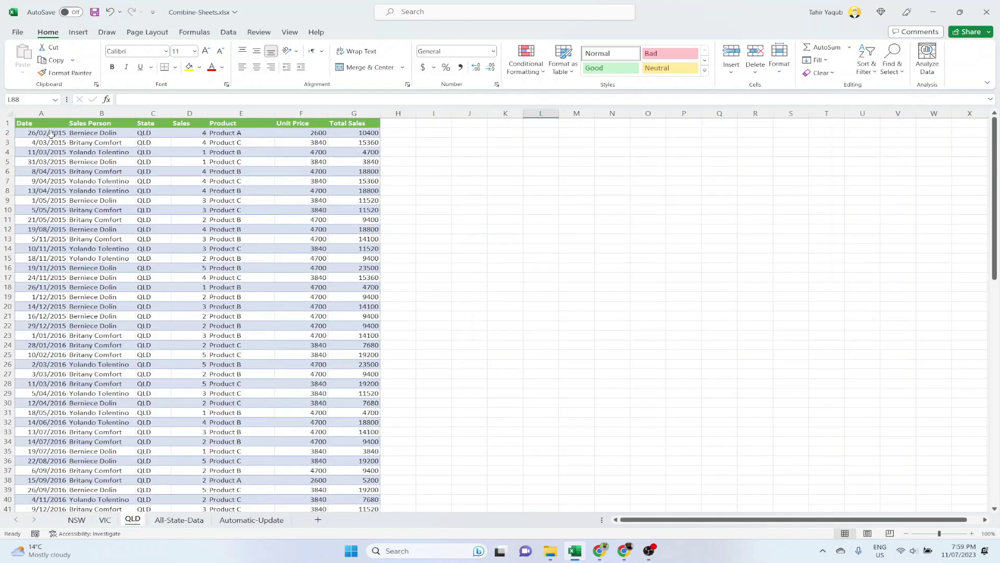
{"action": "left_click", "coordinate": [44, 125]}
{"action": "key", "text": "ctrl+a"}
{"action": "key", "text": "alt+n"}
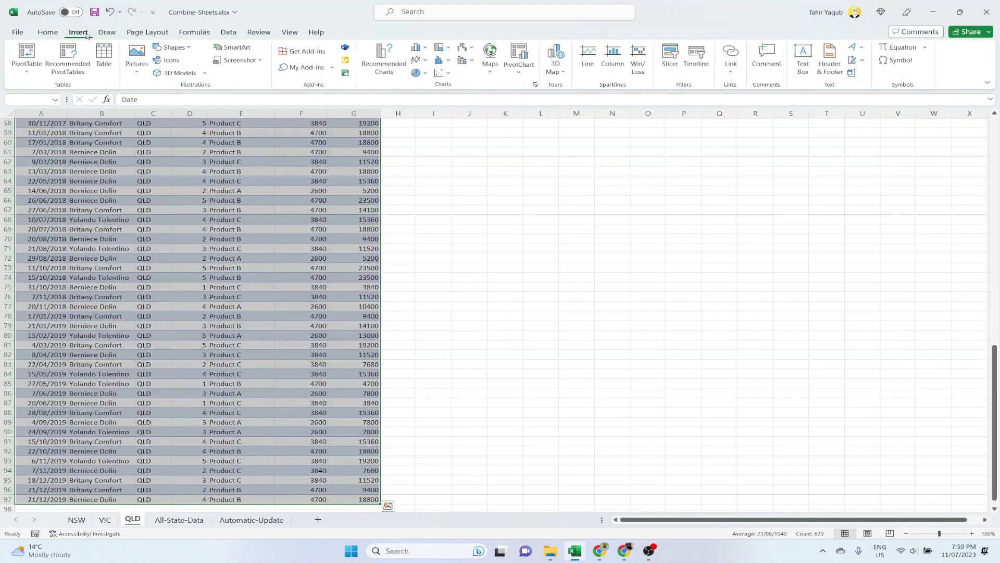
{"action": "key", "text": "t"}
{"action": "key", "text": "Return"}
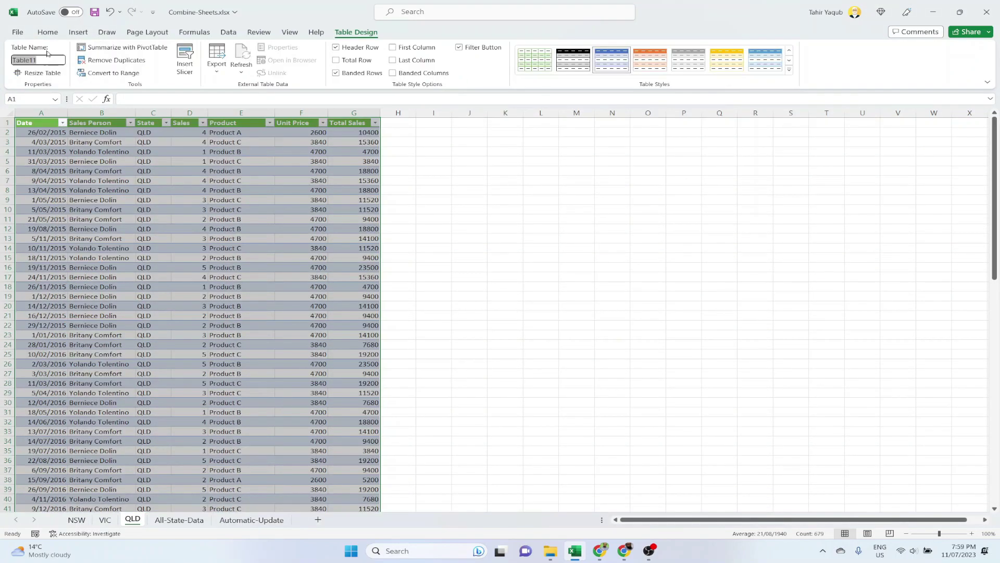
{"action": "type", "text": "TABLEQLD"}
{"action": "left_click", "coordinate": [505, 200]}
{"action": "left_click", "coordinate": [54, 99]}
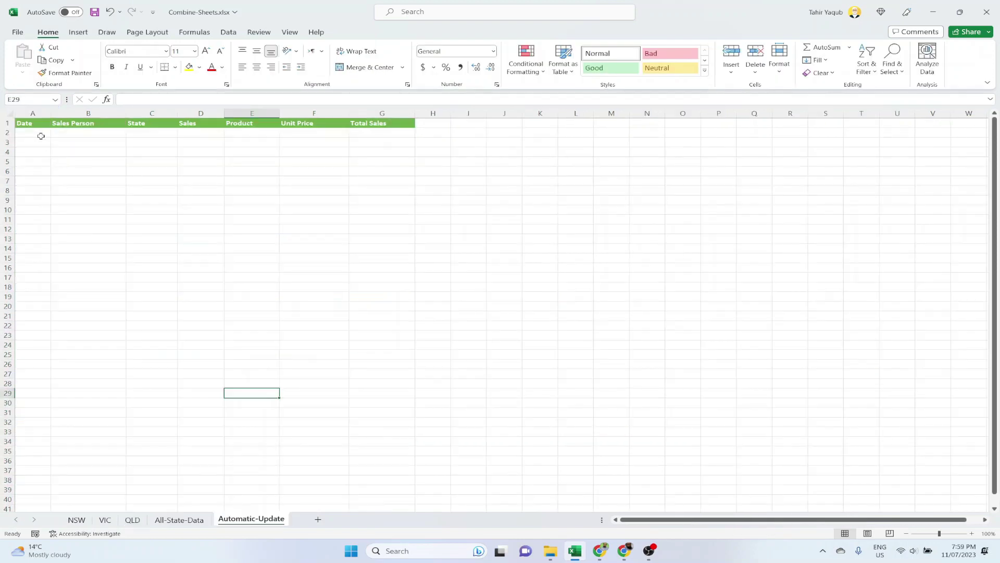
Enter =VSTACK(TABLENSW,TABLEVIC,TABLEQLD) in cell A2 of Automatic-Update.
{"action": "left_click", "coordinate": [40, 133]}
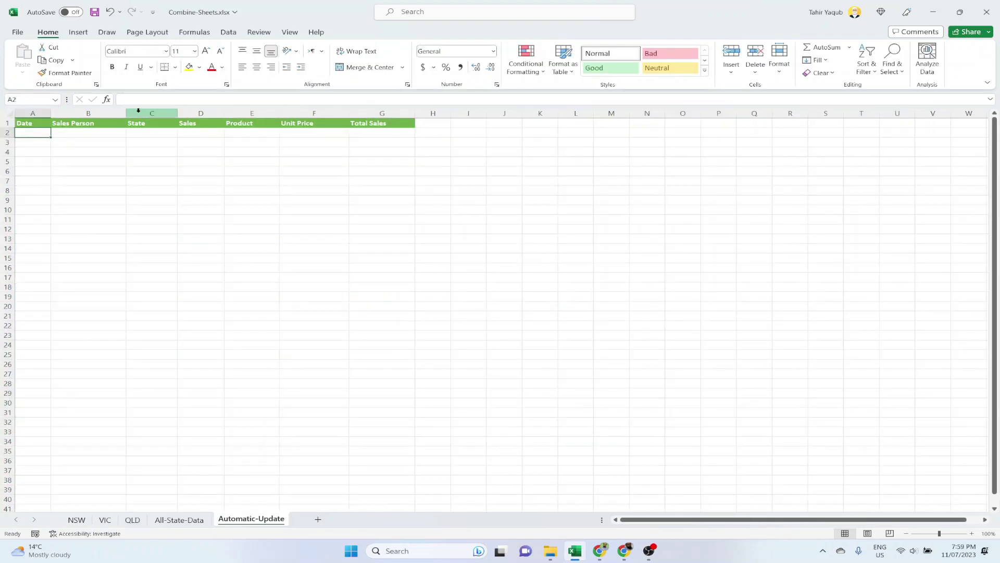
{"action": "left_click", "coordinate": [122, 99]}
{"action": "type", "text": "="}
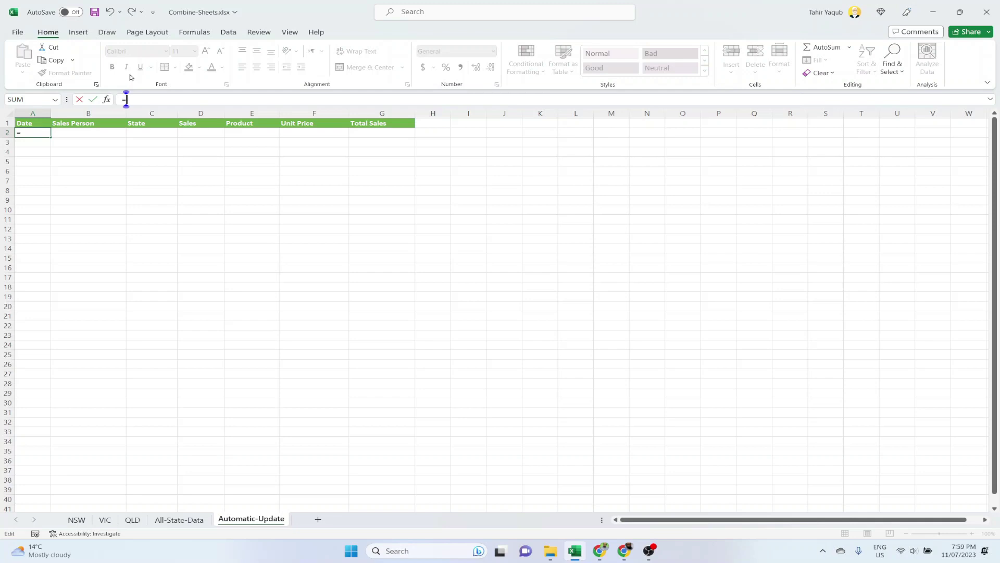
{"action": "type", "text": "vstack("}
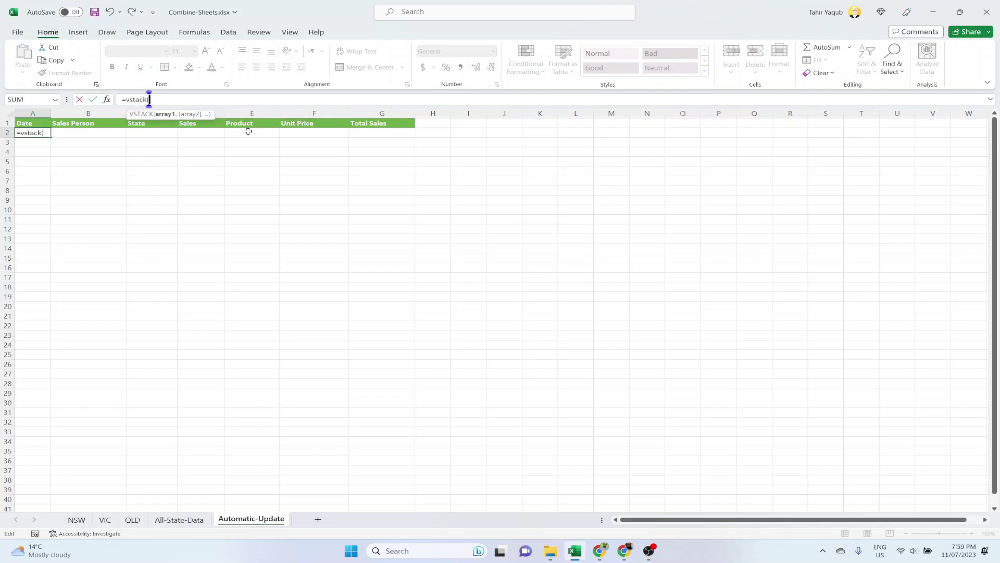
{"action": "type", "text": "table"}
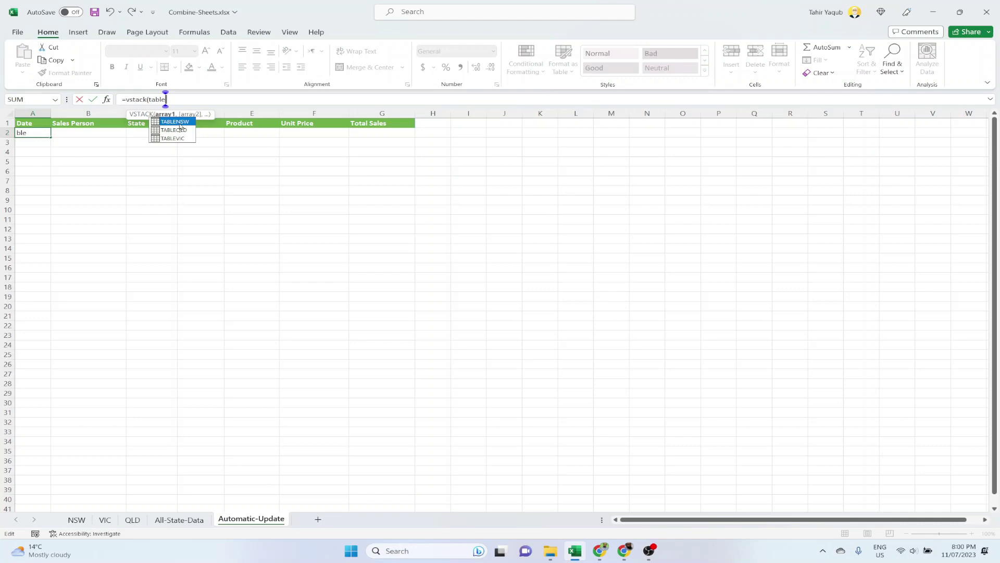
{"action": "double_click", "coordinate": [175, 121]}
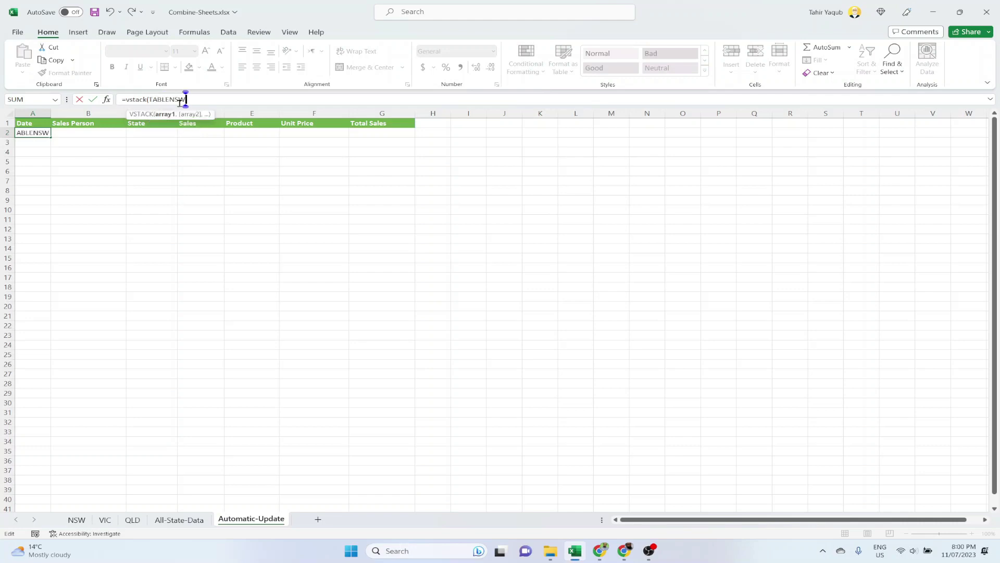
{"action": "type", "text": ",Table"}
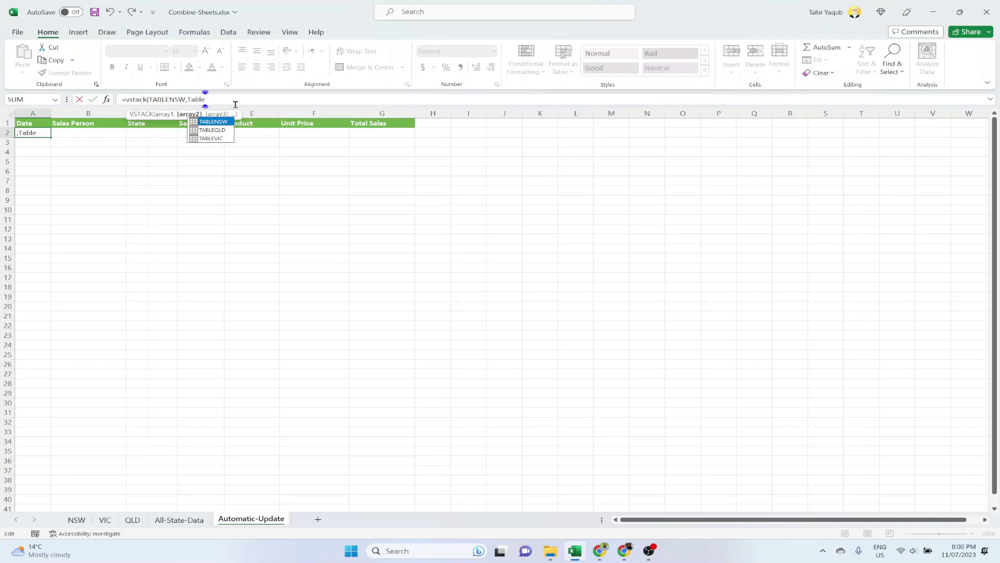
{"action": "double_click", "coordinate": [222, 140]}
{"action": "type", "text": ",Table"}
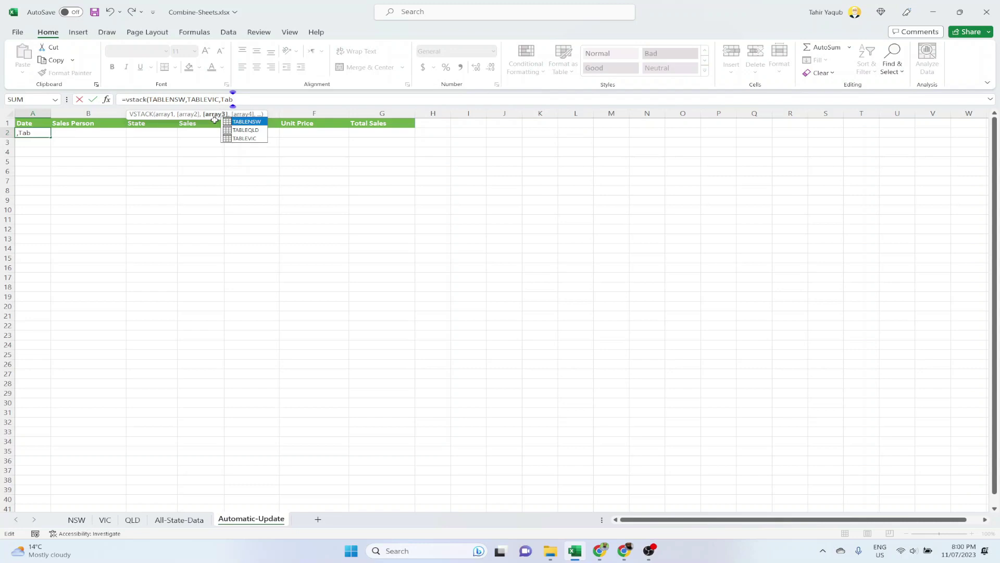
{"action": "left_click", "coordinate": [254, 131]}
{"action": "double_click", "coordinate": [254, 135]}
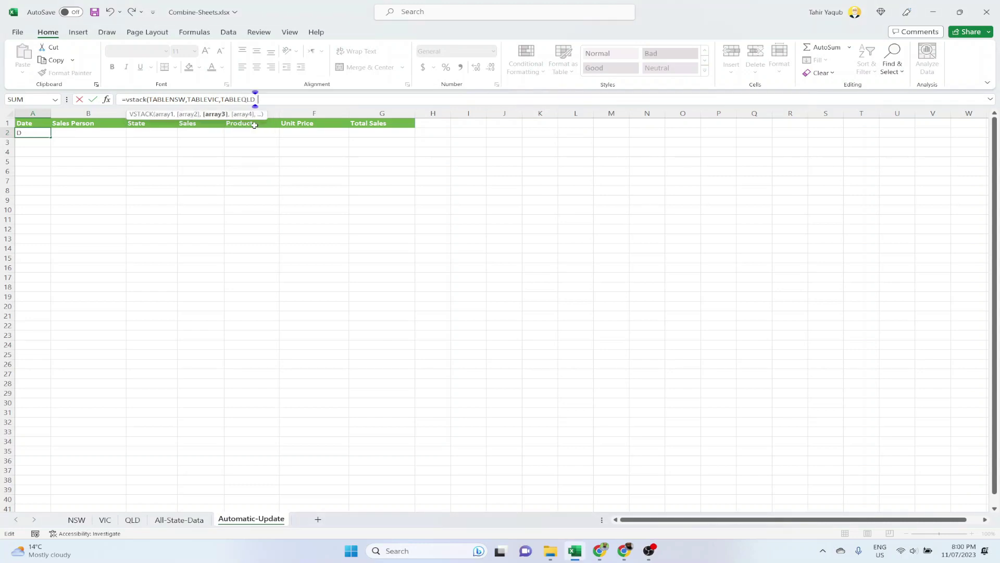
{"action": "key", "text": "Return"}
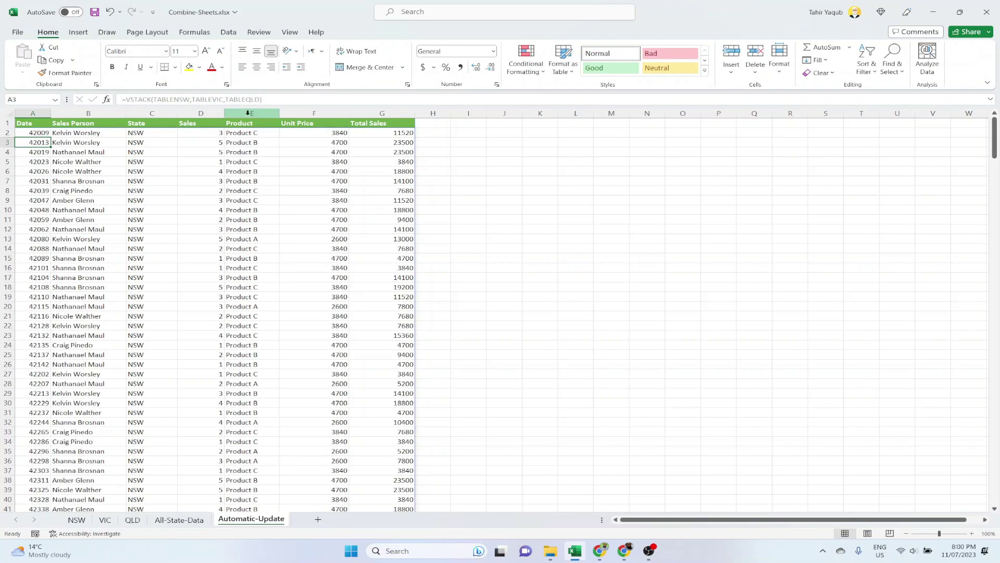
Apply the Date number format to column A so stacked dates show as dd/mm/yyyy.
{"action": "left_click", "coordinate": [32, 113]}
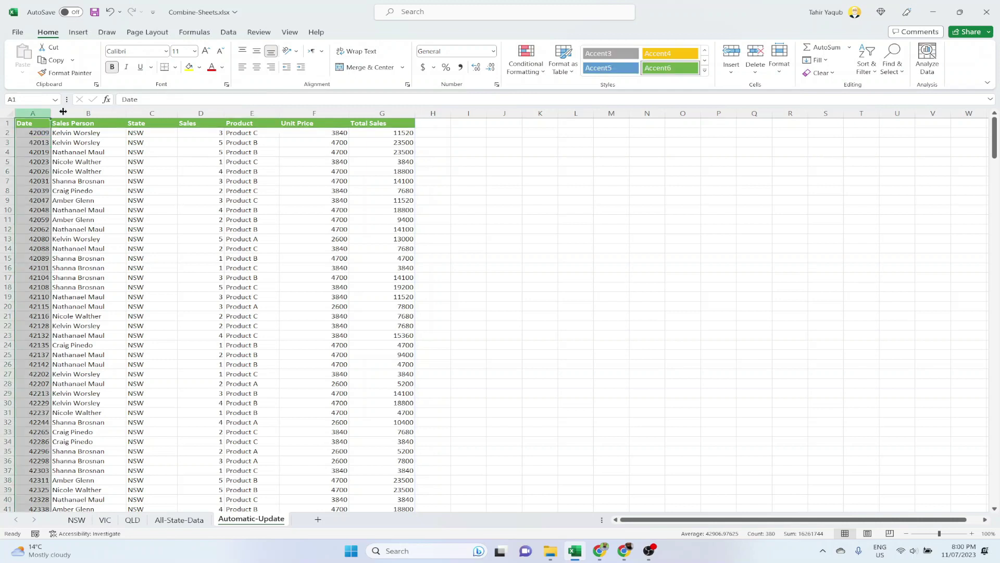
{"action": "left_click", "coordinate": [779, 57]}
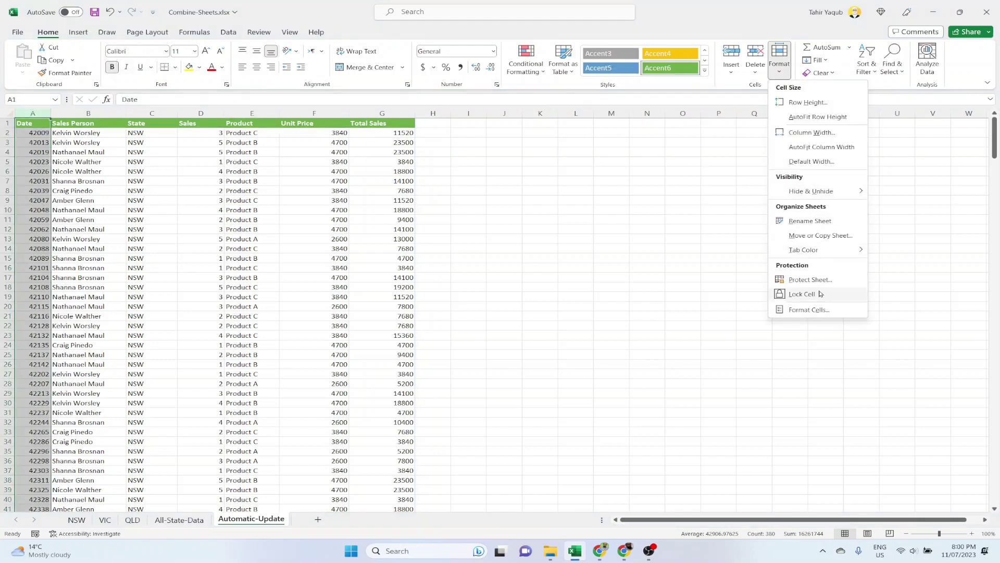
{"action": "left_click", "coordinate": [809, 309]}
{"action": "left_click", "coordinate": [602, 359]}
{"action": "left_click", "coordinate": [607, 365]}
Inspect the VSTACK formula in A2 and count the stacked rows in column A.
{"action": "left_click_drag", "start_coordinate": [994, 136], "coordinate": [589, 205]}
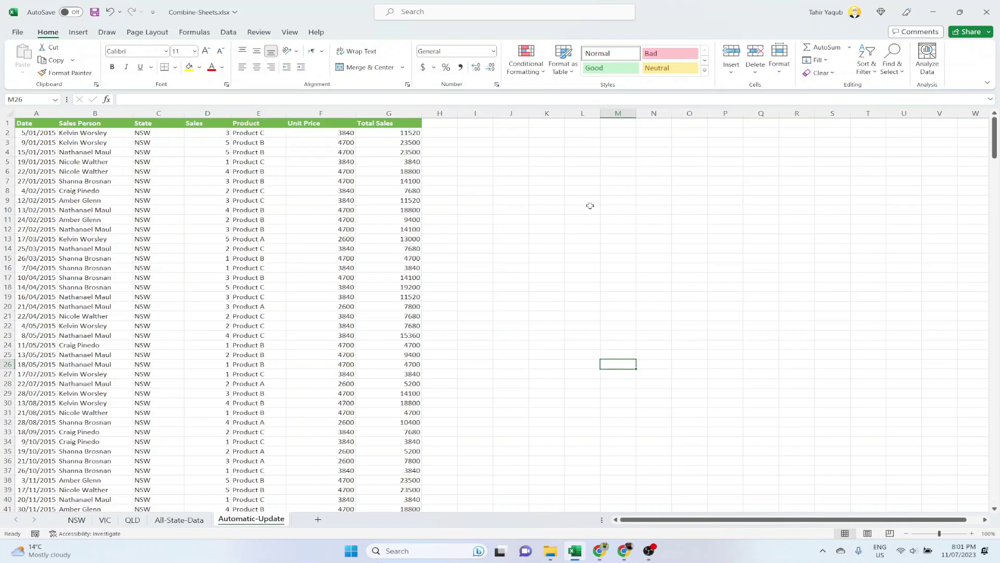
{"action": "left_click", "coordinate": [39, 134]}
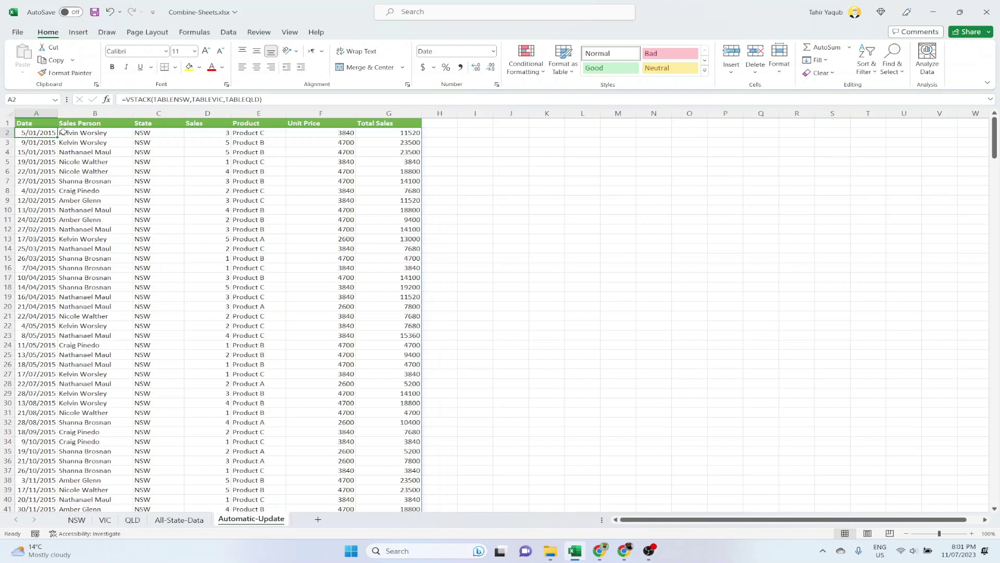
{"action": "left_click", "coordinate": [42, 111]}
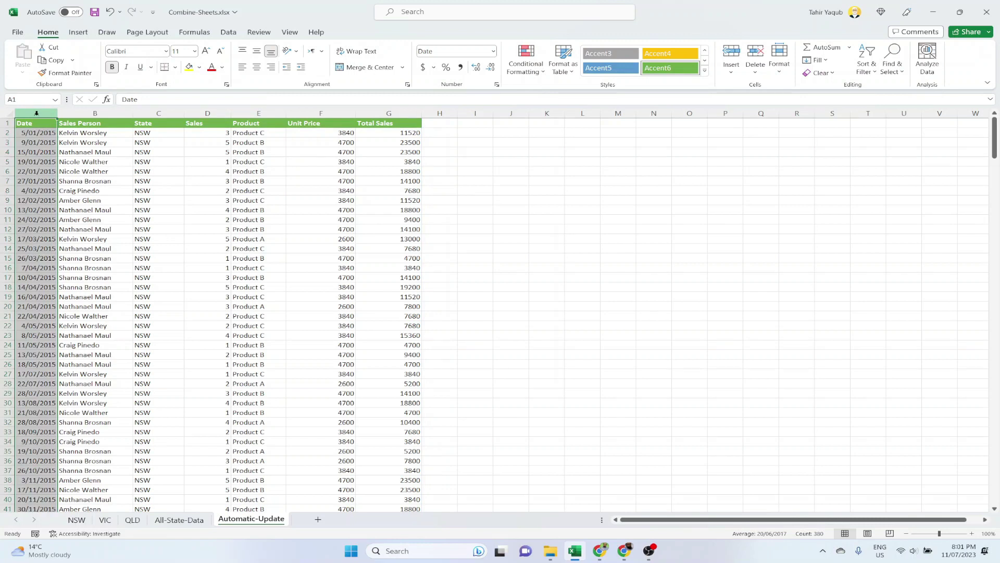
Go to the QLD sheet and select the first empty row below its table.
{"action": "left_click", "coordinate": [455, 247]}
{"action": "scroll", "coordinate": [455, 247], "scroll_direction": "down", "scroll_amount": 20}
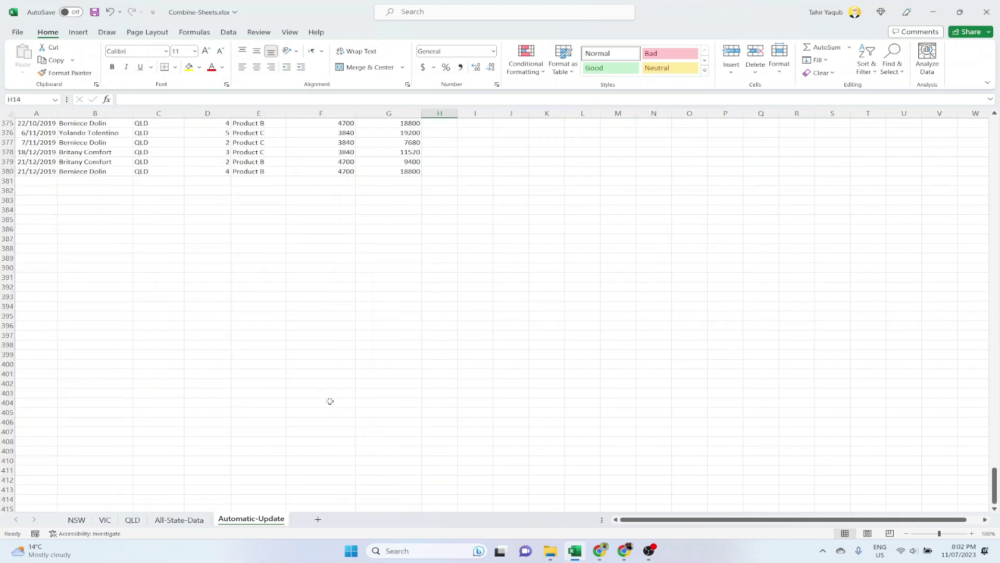
{"action": "left_click", "coordinate": [132, 519]}
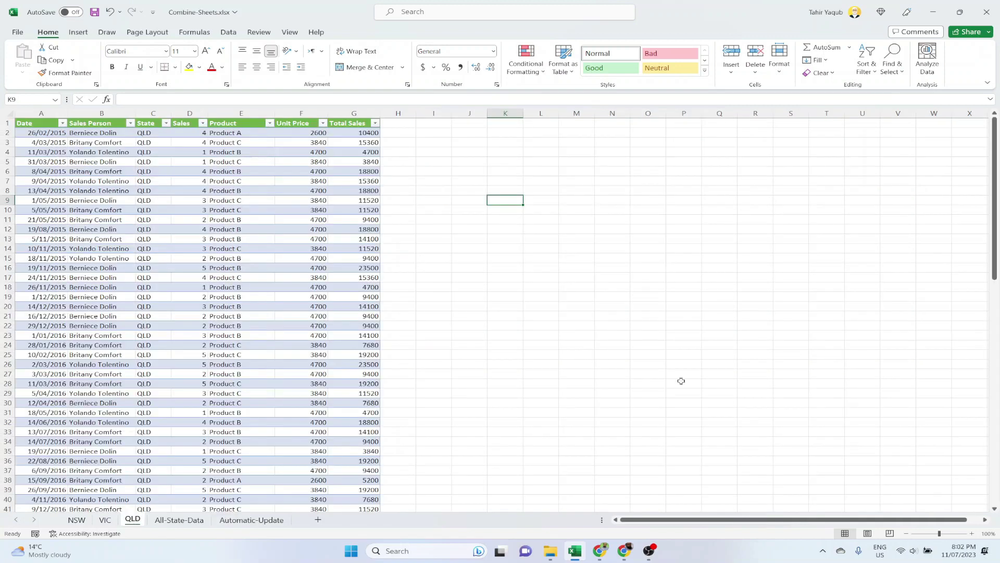
{"action": "scroll", "coordinate": [669, 375], "scroll_direction": "down", "scroll_amount": 20}
{"action": "scroll", "coordinate": [660, 365], "scroll_direction": "up", "scroll_amount": 15}
{"action": "scroll", "coordinate": [660, 365], "scroll_direction": "up", "scroll_amount": 7}
{"action": "left_click", "coordinate": [52, 423]}
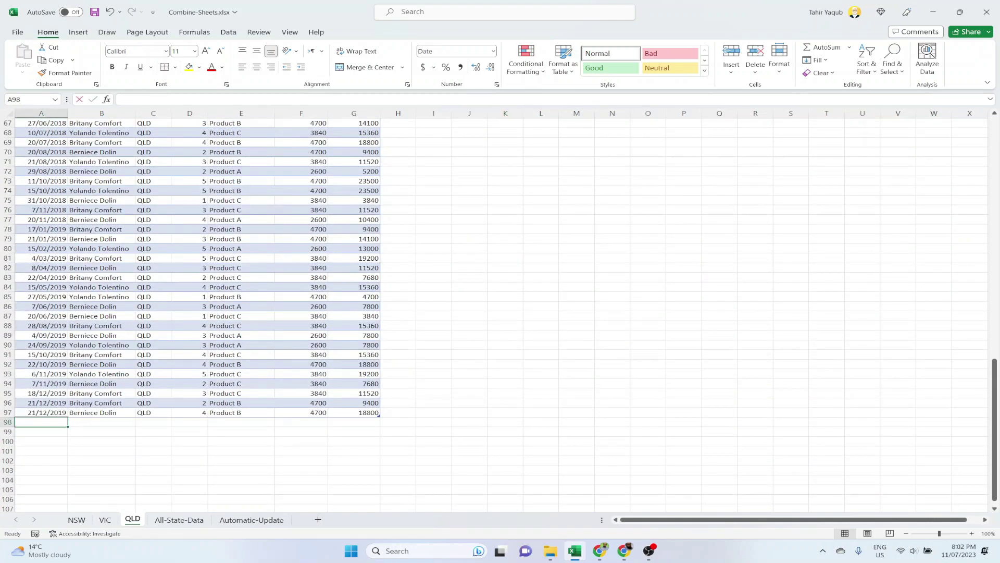
Enter the sale: 23/12/2019, the sales person's name, QLD, 3, Product B, 4700, total 18800.
{"action": "type", "text": "23/12/"}
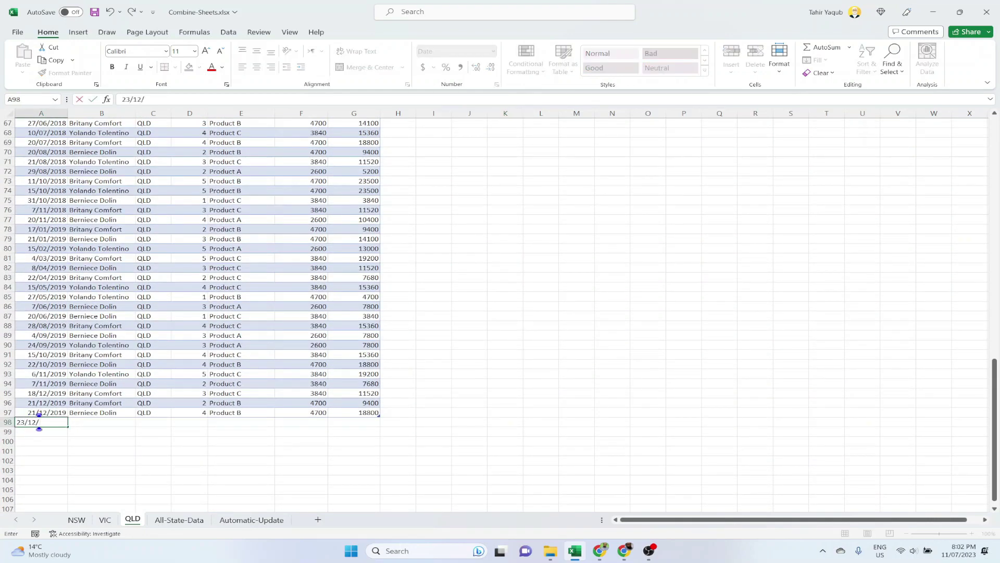
{"action": "type", "text": "2019"}
{"action": "key", "text": "Tab"}
{"action": "type", "text": "Fir"}
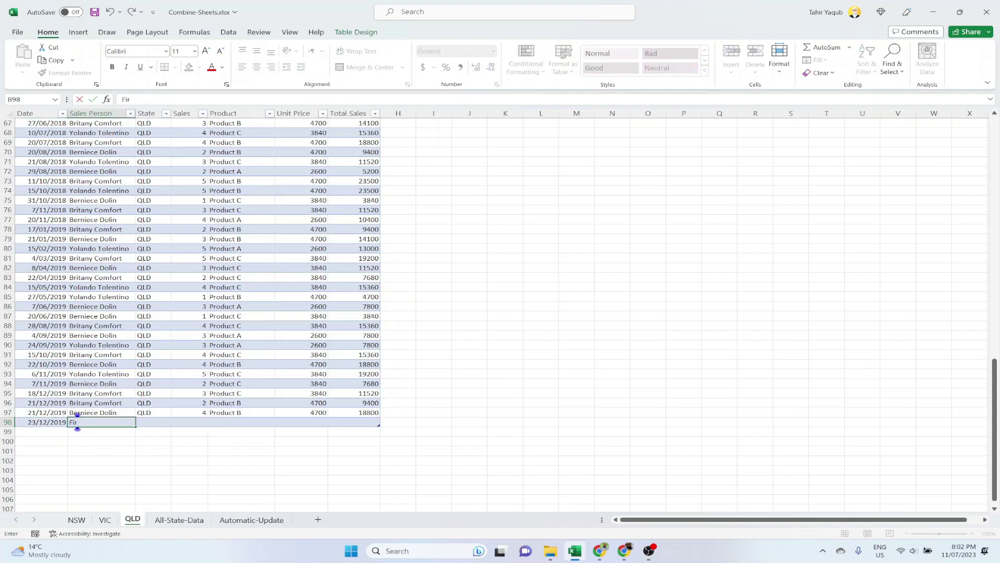
{"action": "type", "text": "st Second"}
{"action": "key", "text": "Tab"}
{"action": "type", "text": "QLD"}
{"action": "key", "text": "Tab"}
{"action": "type", "text": "3"}
{"action": "key", "text": "Tab"}
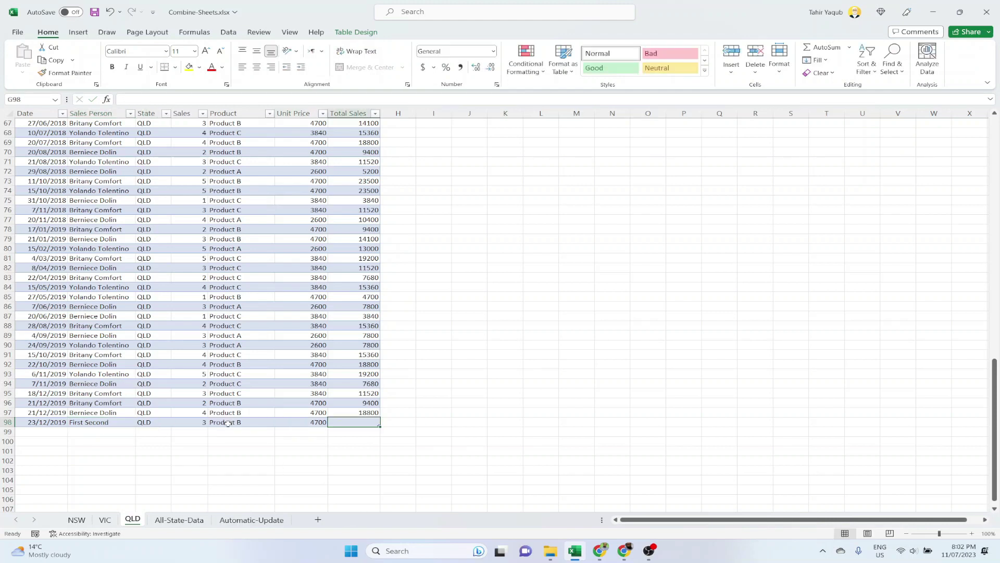
{"action": "type", "text": "Product B"}
{"action": "key", "text": "Tab"}
{"action": "type", "text": "4700"}
{"action": "key", "text": "Tab"}
{"action": "type", "text": "18800"}
{"action": "key", "text": "ctrl+Return"}
Confirm Automatic-Update's row 381 holds the new 23/12/2019 QLD entry, then scroll back up.
{"action": "left_click", "coordinate": [256, 520]}
{"action": "left_click_drag", "start_coordinate": [31, 395], "coordinate": [401, 397]}
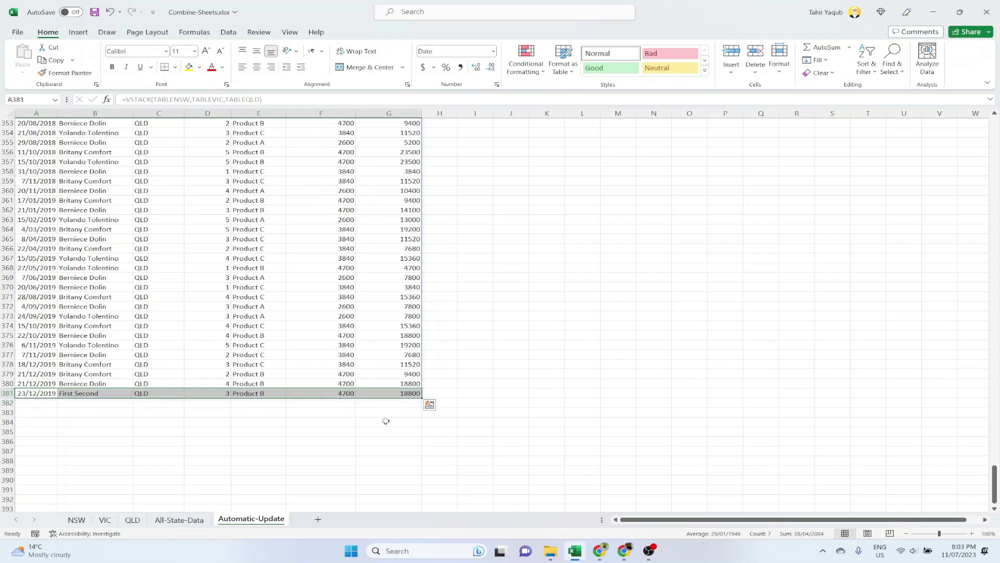
{"action": "left_click", "coordinate": [356, 442]}
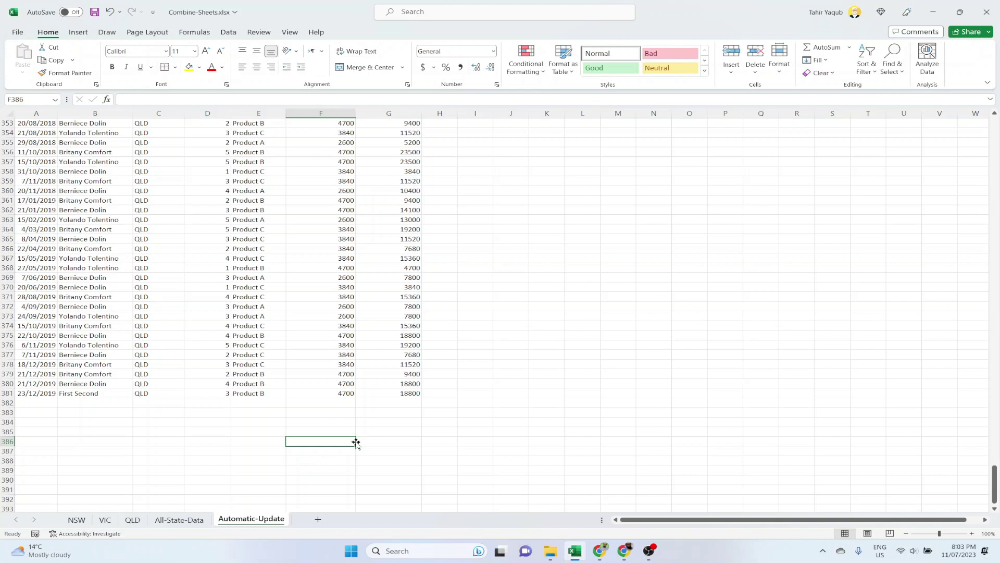
{"action": "scroll", "coordinate": [726, 390], "scroll_direction": "up", "scroll_amount": 20}
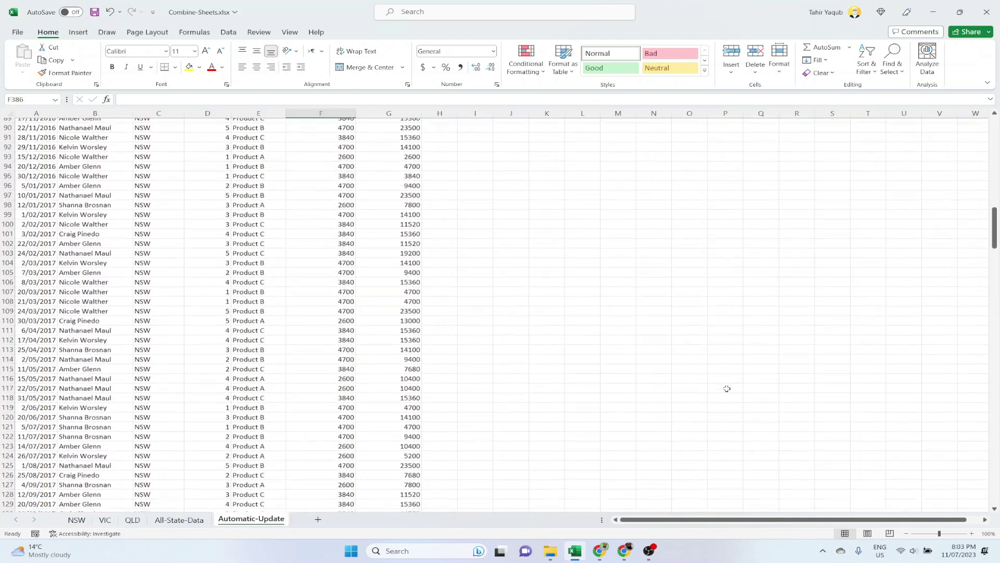
{"action": "scroll", "coordinate": [728, 388], "scroll_direction": "up", "scroll_amount": 7}
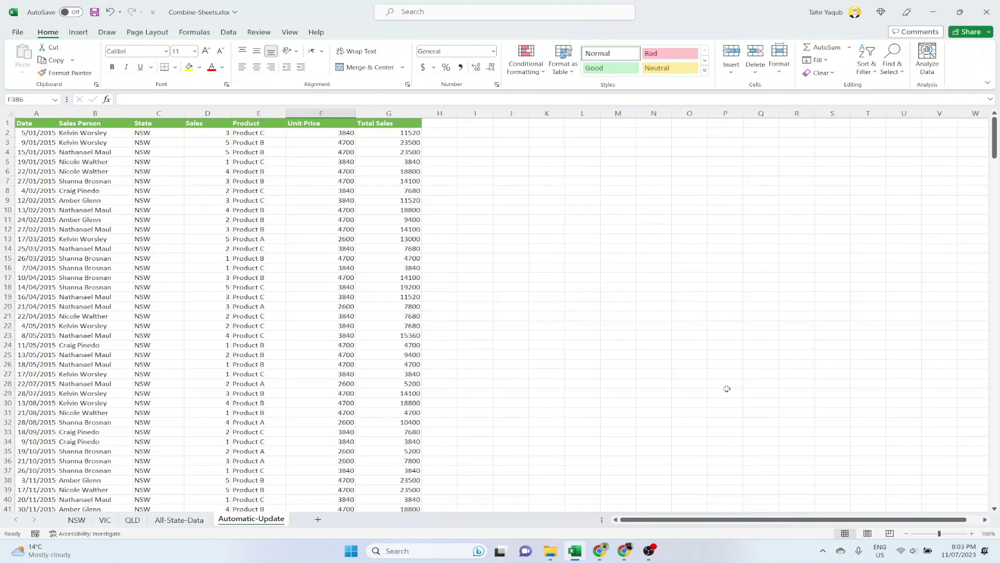